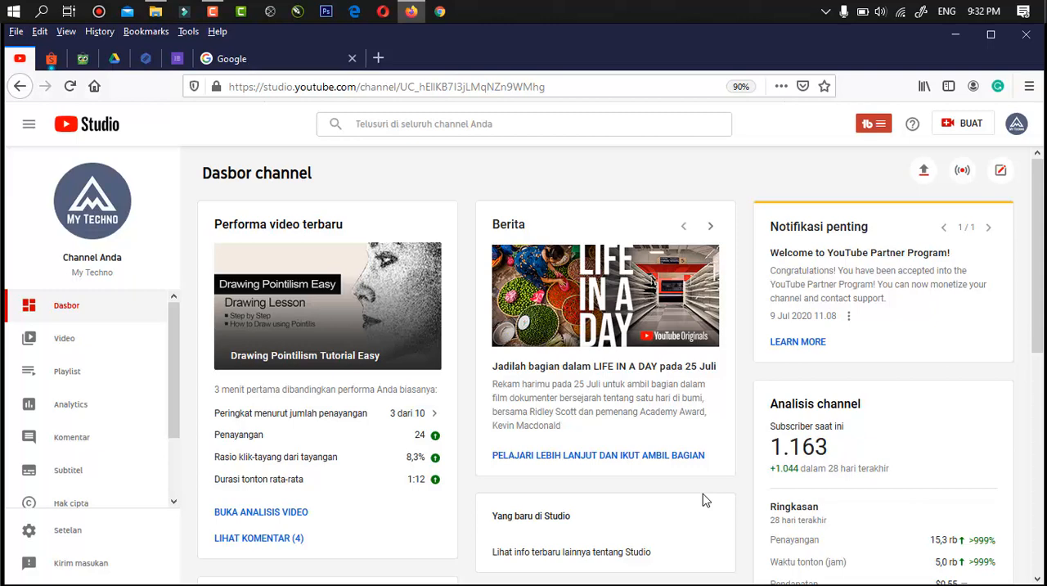
- Search the web for "google Drive" and open the Google Drive site from the results
{"action": "left_click", "coordinate": [311, 62]}
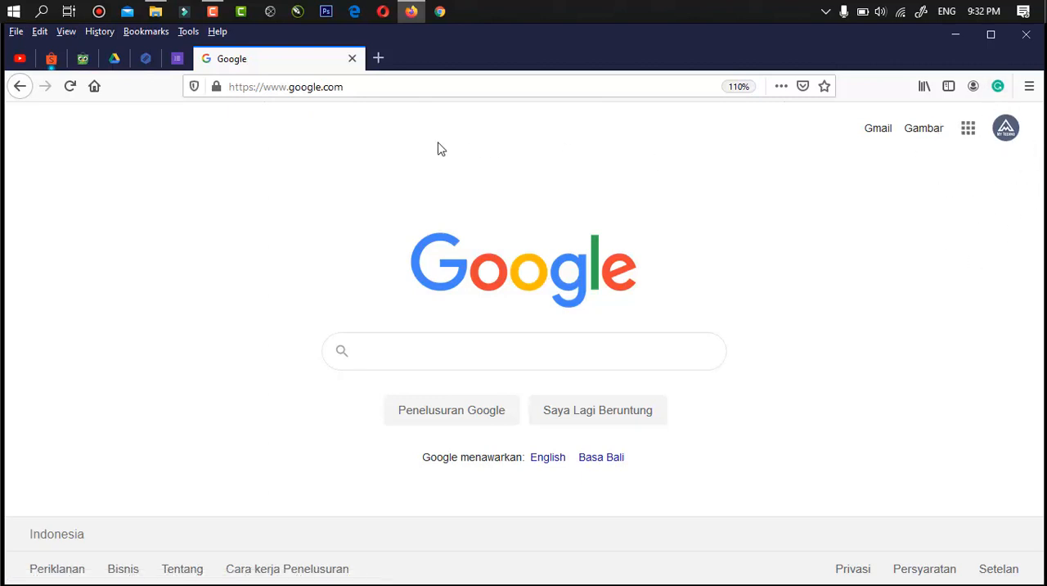
{"action": "left_click", "coordinate": [393, 91]}
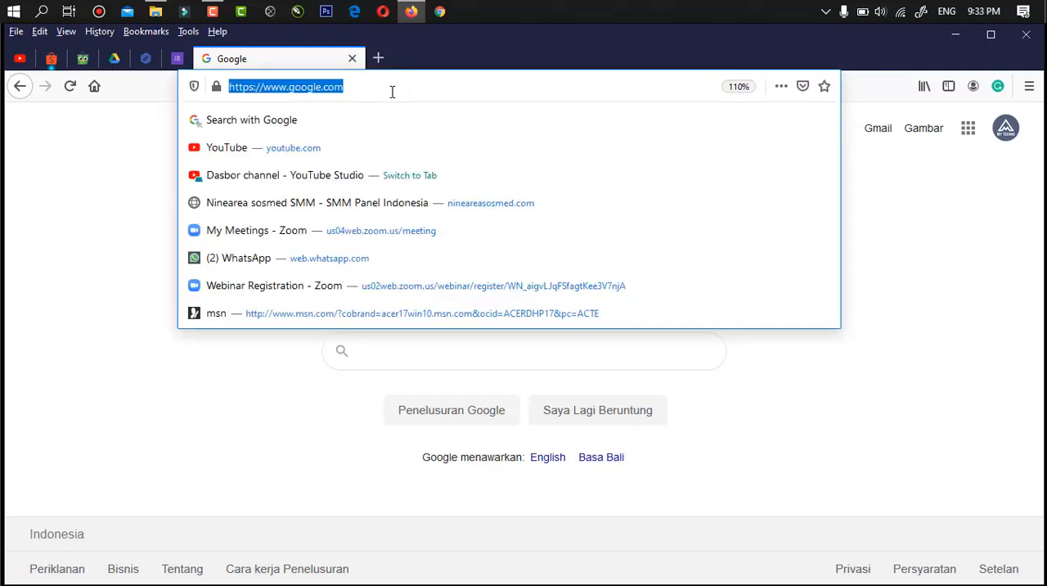
{"action": "type", "text": "google"}
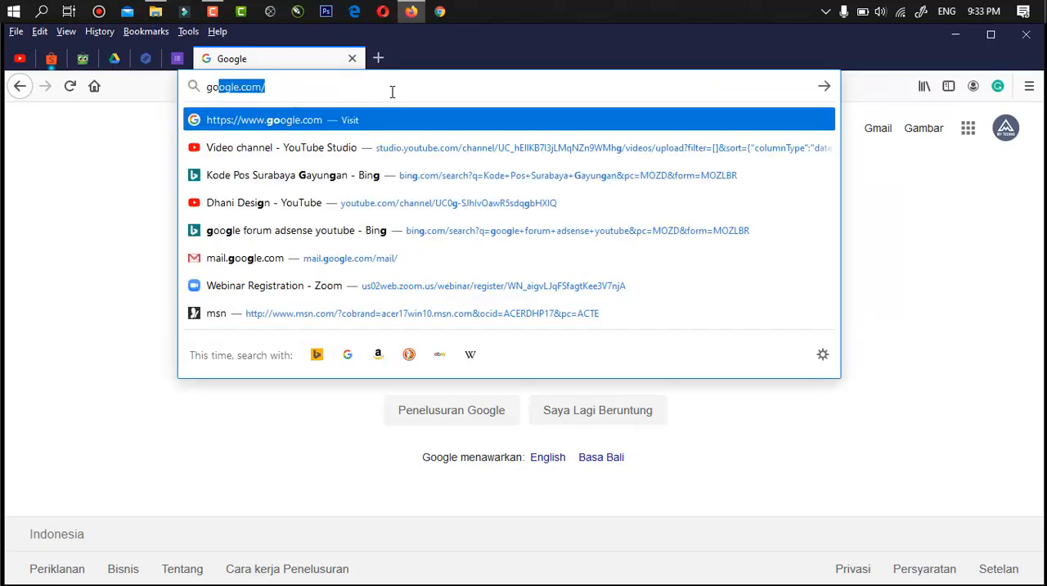
{"action": "key", "text": "BackSpace"}
{"action": "type", "text": "Drivw"}
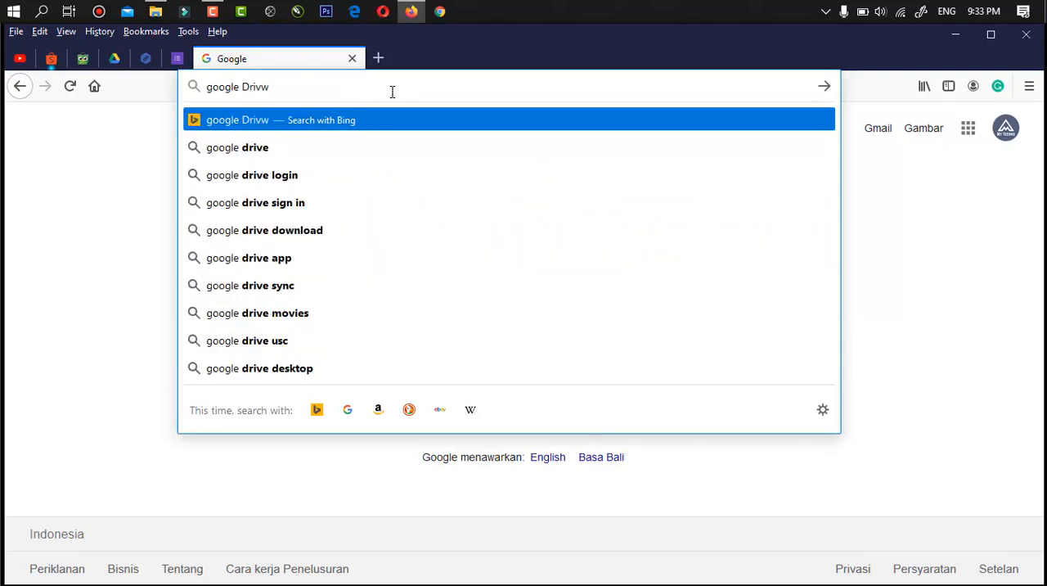
{"action": "key", "text": "BackSpace"}
{"action": "type", "text": "e"}
{"action": "key", "text": "Return"}
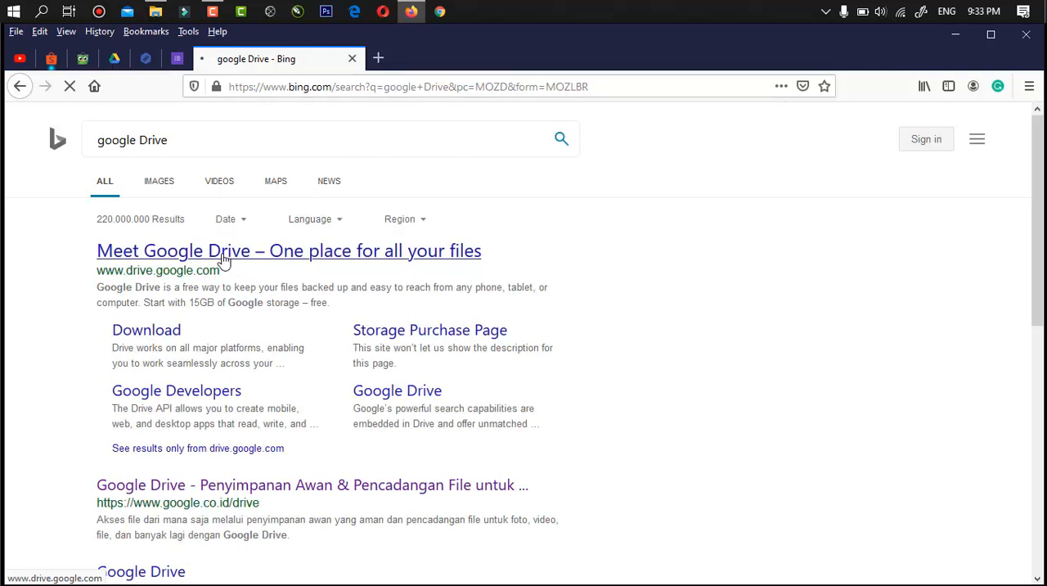
{"action": "left_click", "coordinate": [224, 253]}
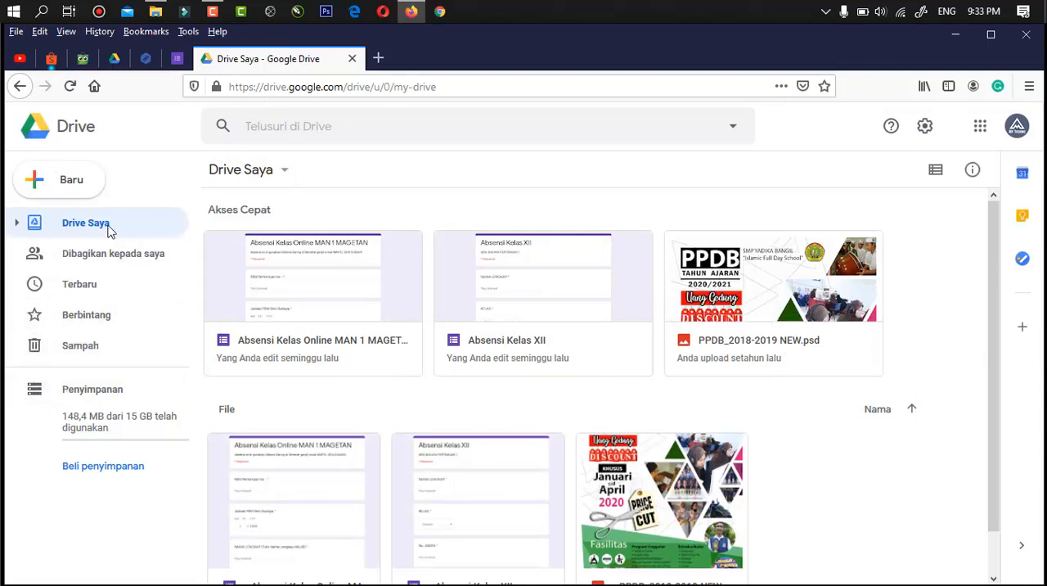
- Create a new blank Google Form in My Drive
{"action": "left_click", "coordinate": [43, 186]}
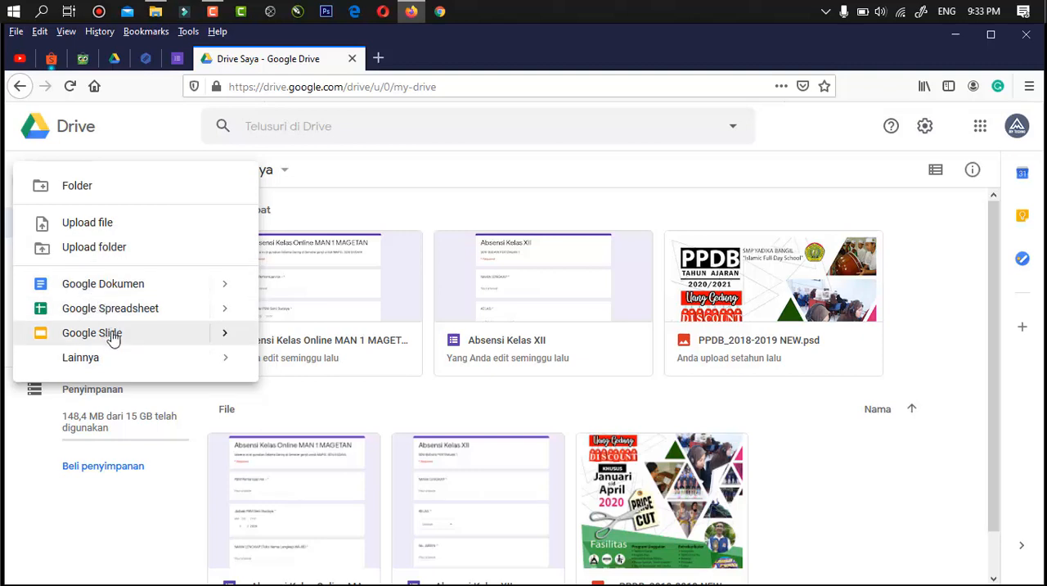
{"action": "mouse_move", "coordinate": [113, 360]}
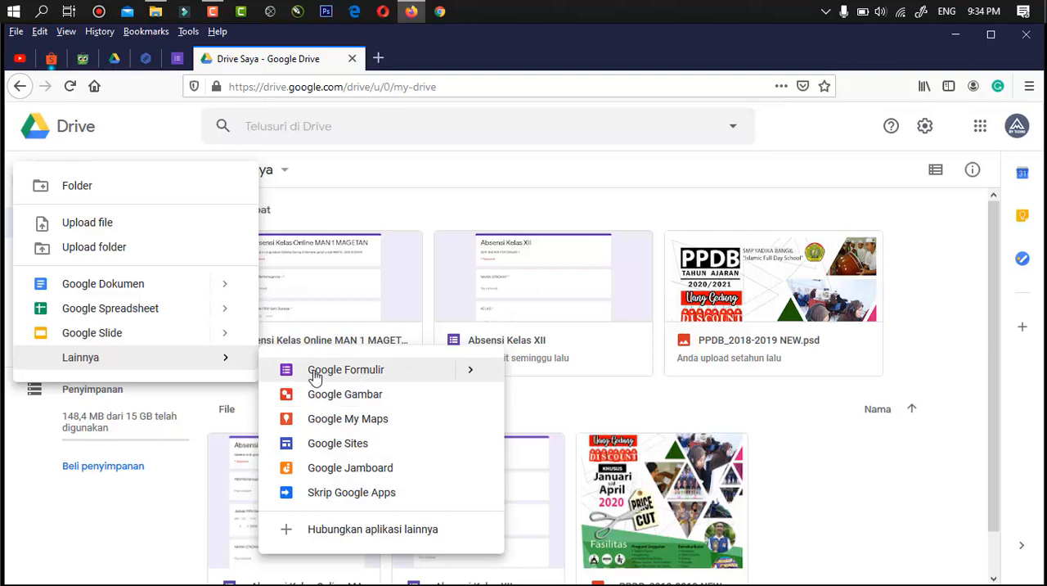
{"action": "left_click", "coordinate": [396, 376]}
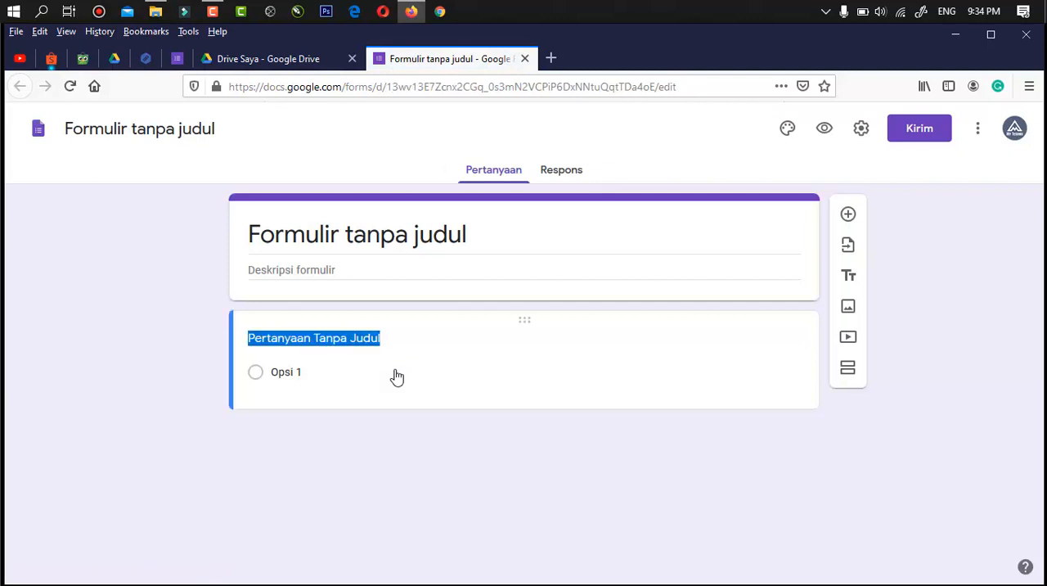
- Replace the default form title with "Absensi Kelas XII"
{"action": "left_click", "coordinate": [536, 237]}
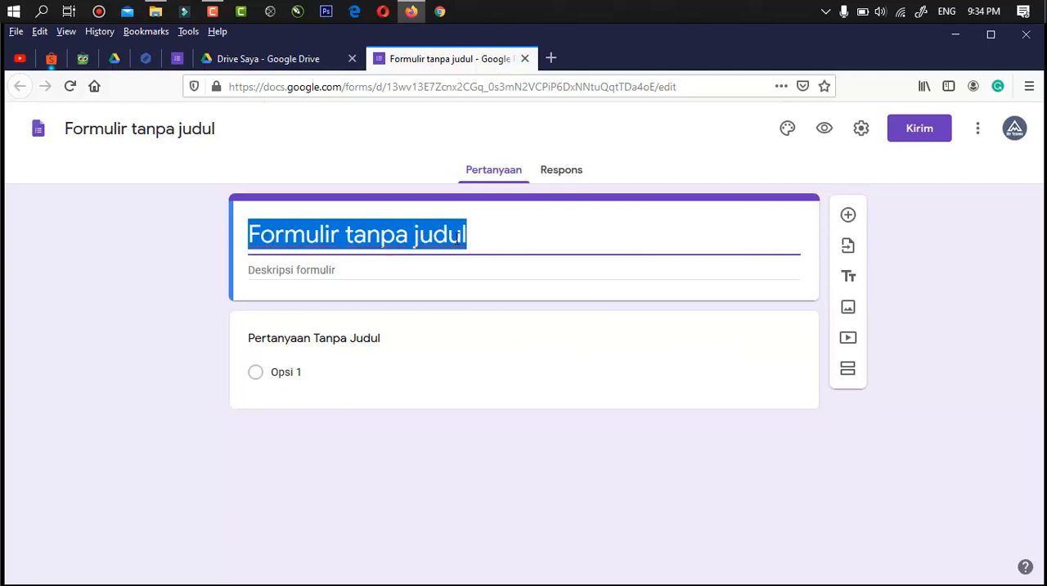
{"action": "left_click", "coordinate": [485, 235]}
{"action": "left_click_drag", "start_coordinate": [485, 234], "coordinate": [244, 233]}
{"action": "type", "text": "Absens"}
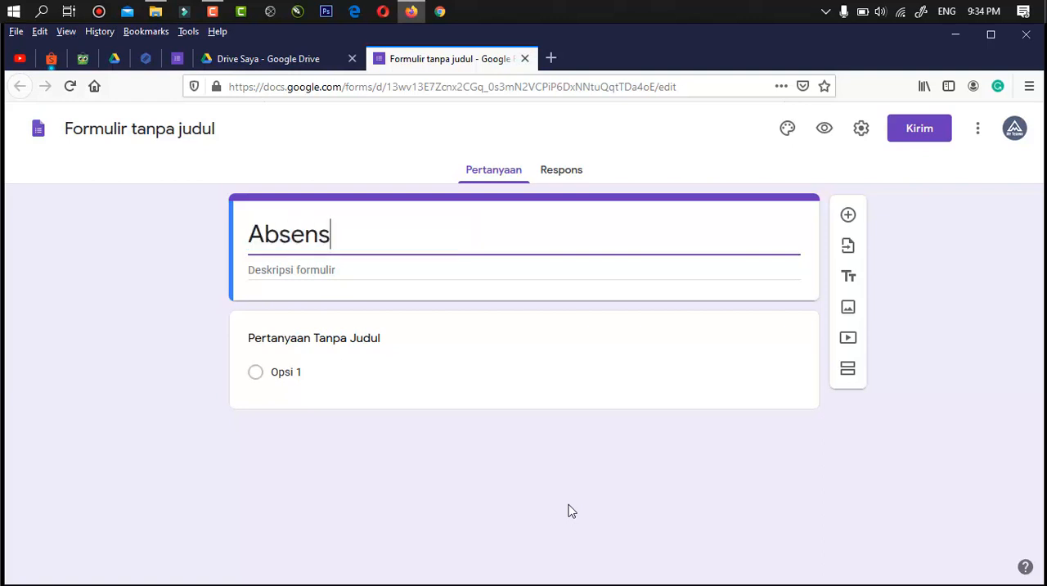
{"action": "type", "text": "i Kelas "}
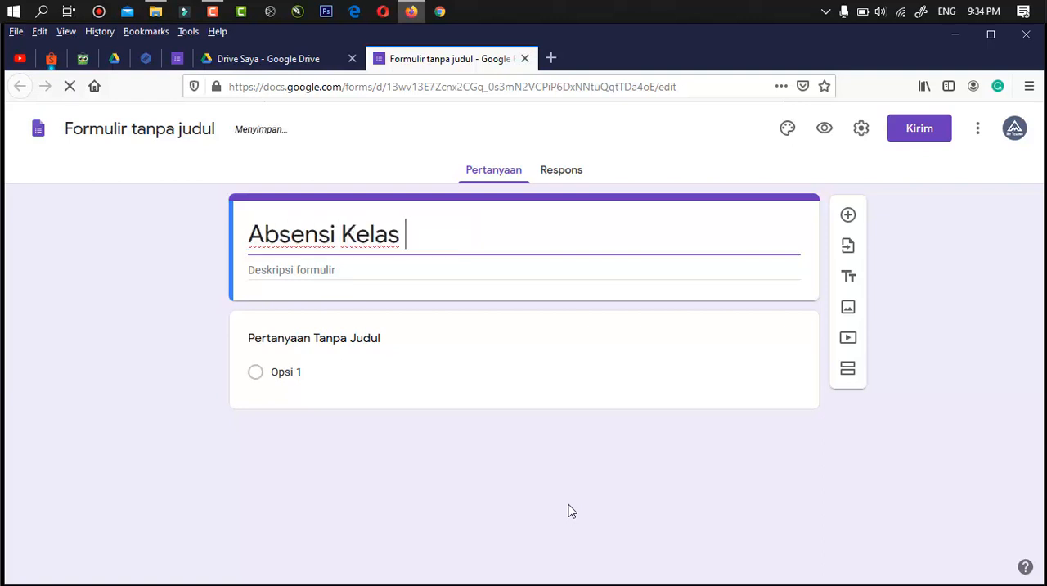
{"action": "type", "text": "XII"}
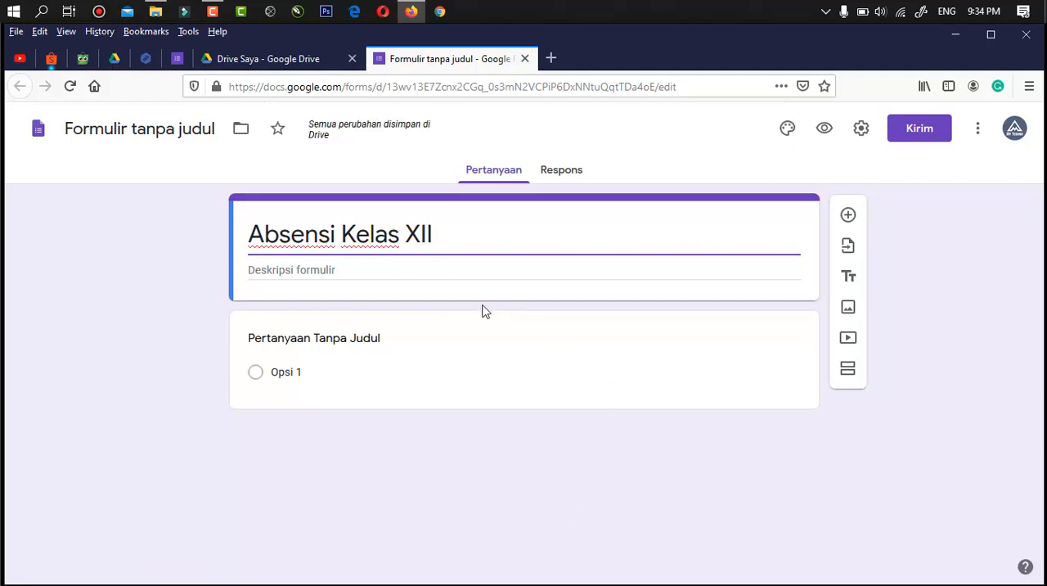
- Enter "Absensi ONline" as the form description and name the form file "Absensi Kelas XII" after its title
{"action": "left_click", "coordinate": [431, 269]}
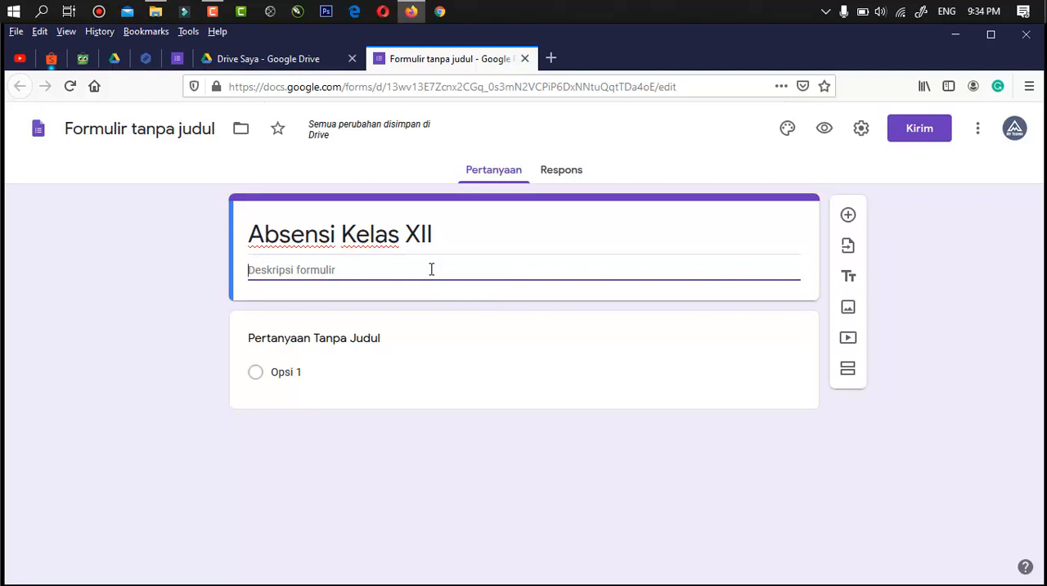
{"action": "key", "text": "F5"}
{"action": "type", "text": "A"}
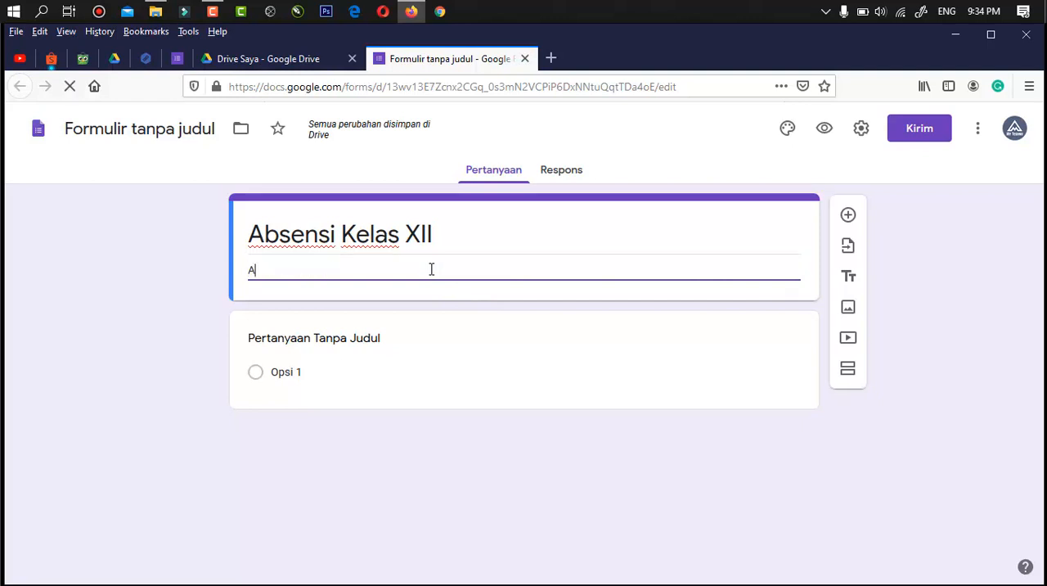
{"action": "type", "text": "bsensi ONline"}
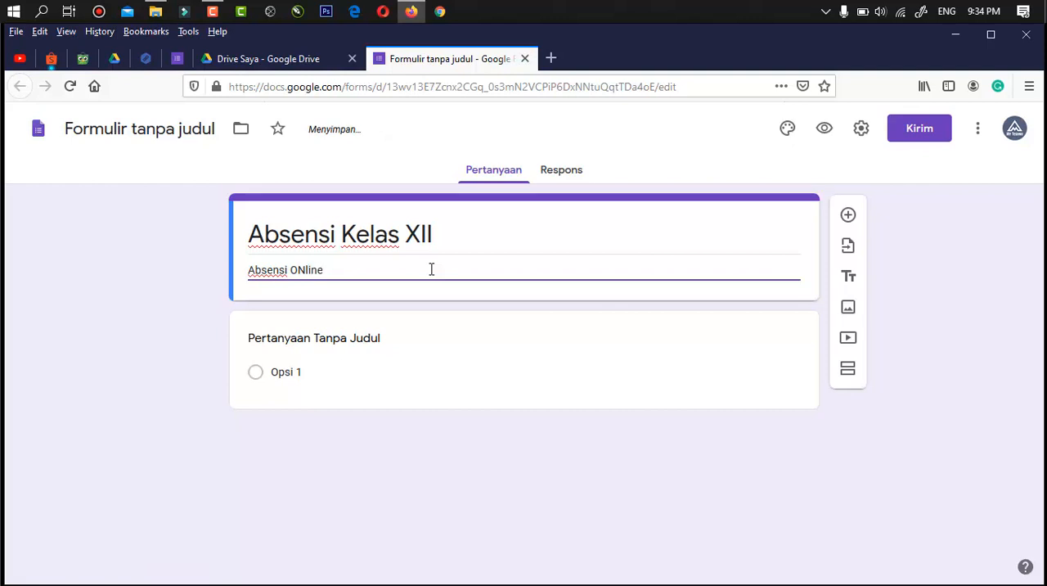
{"action": "left_click", "coordinate": [179, 138]}
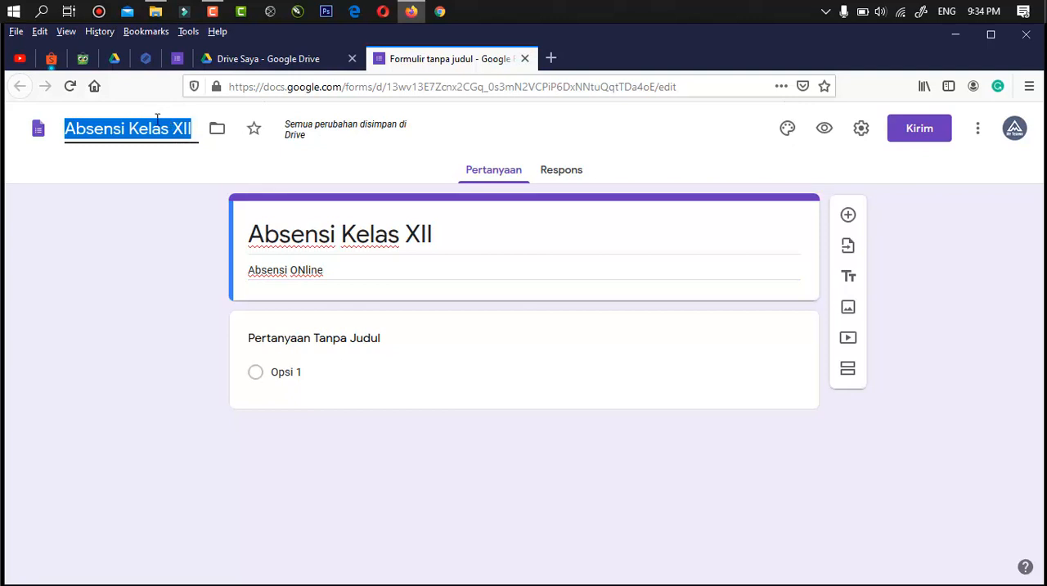
{"action": "left_click", "coordinate": [154, 123]}
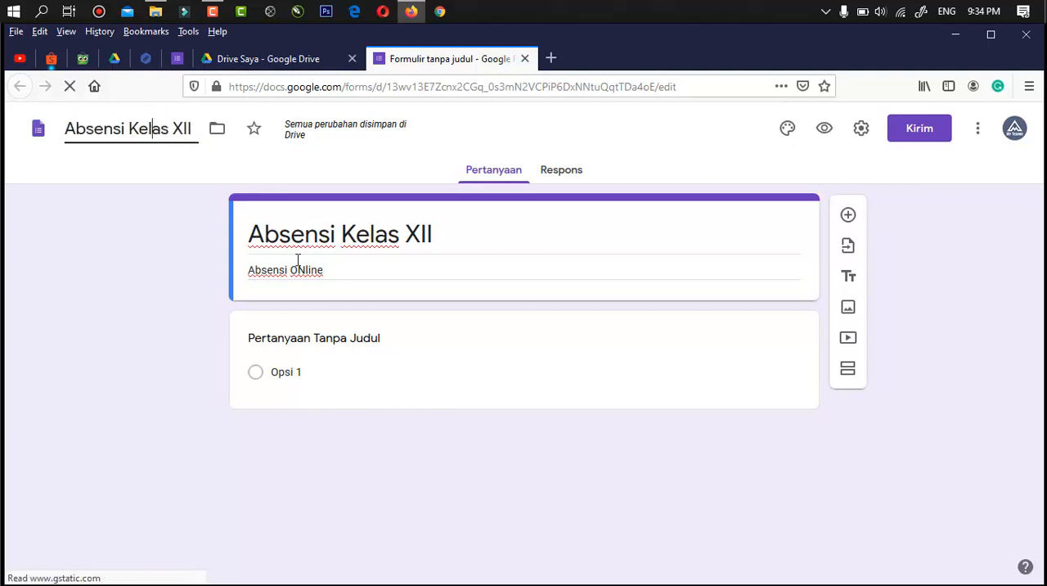
- Replace the untitled first question's text with "Nama Lengkap"
{"action": "left_click", "coordinate": [458, 352]}
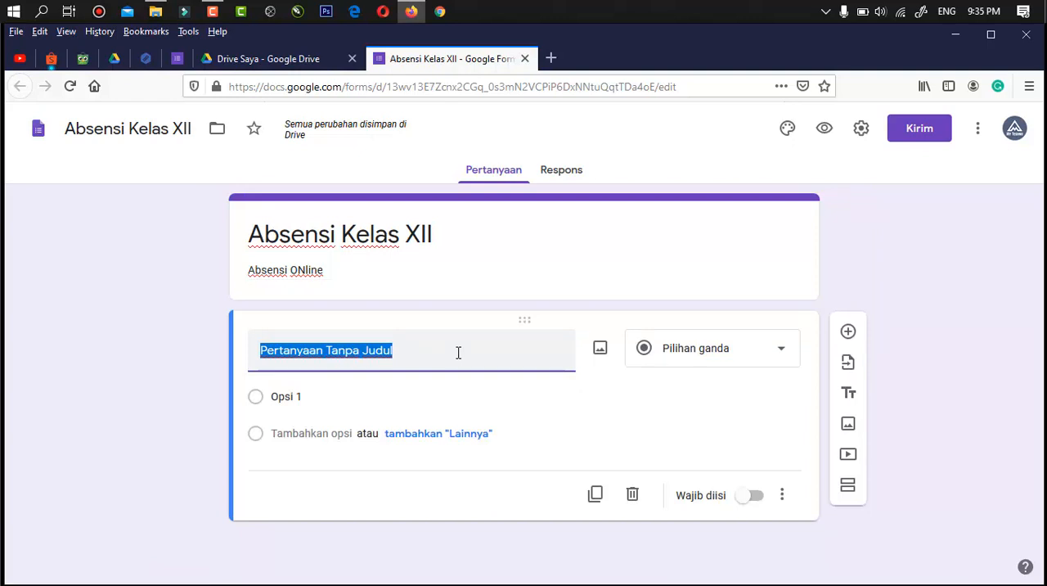
{"action": "left_click", "coordinate": [458, 353]}
{"action": "left_click_drag", "start_coordinate": [407, 349], "coordinate": [257, 353]}
{"action": "type", "text": "Nama "}
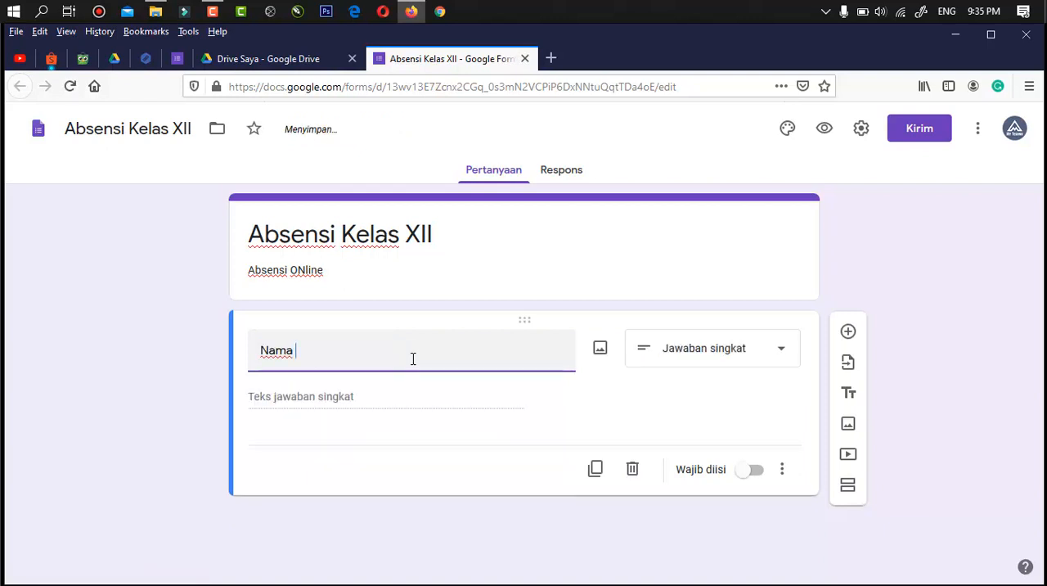
{"action": "type", "text": "Lengkap"}
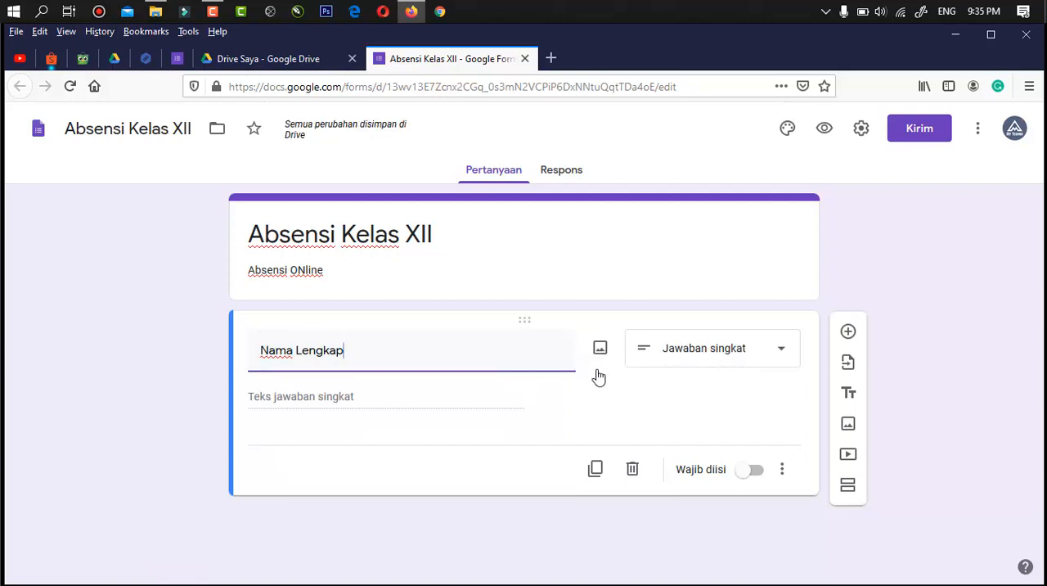
- Duplicate the "Nama Lengkap" question and title the copy "No Absen"
{"action": "left_click", "coordinate": [595, 469]}
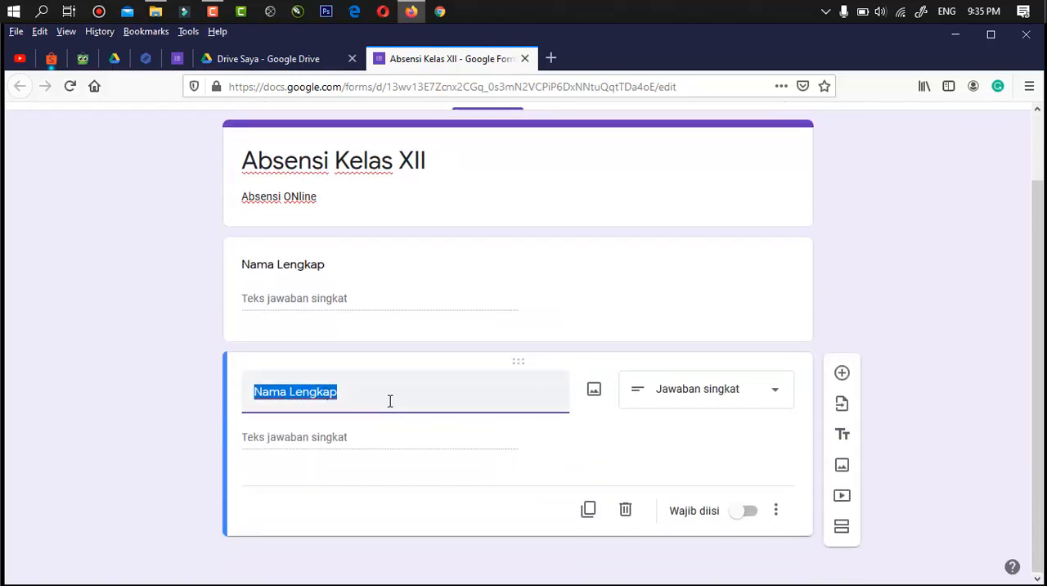
{"action": "type", "text": "No."}
{"action": "key", "text": "BackSpace"}
{"action": "type", "text": "Absen"}
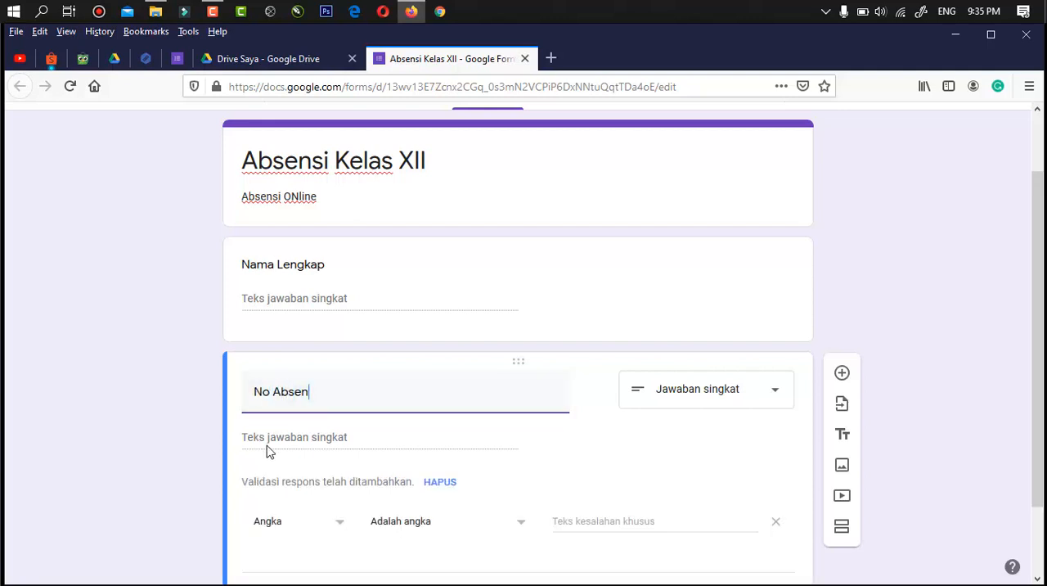
- Remove the numeric response validation from the "No Absen" question
{"action": "left_click", "coordinate": [154, 404]}
{"action": "scroll", "coordinate": [607, 468], "scroll_direction": "down", "scroll_amount": 2}
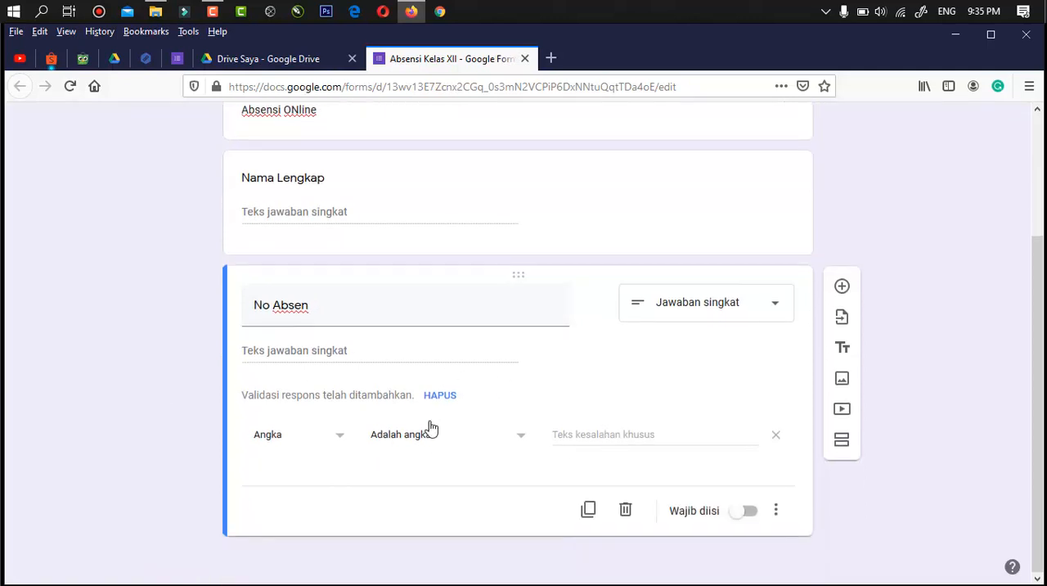
{"action": "left_click", "coordinate": [439, 396]}
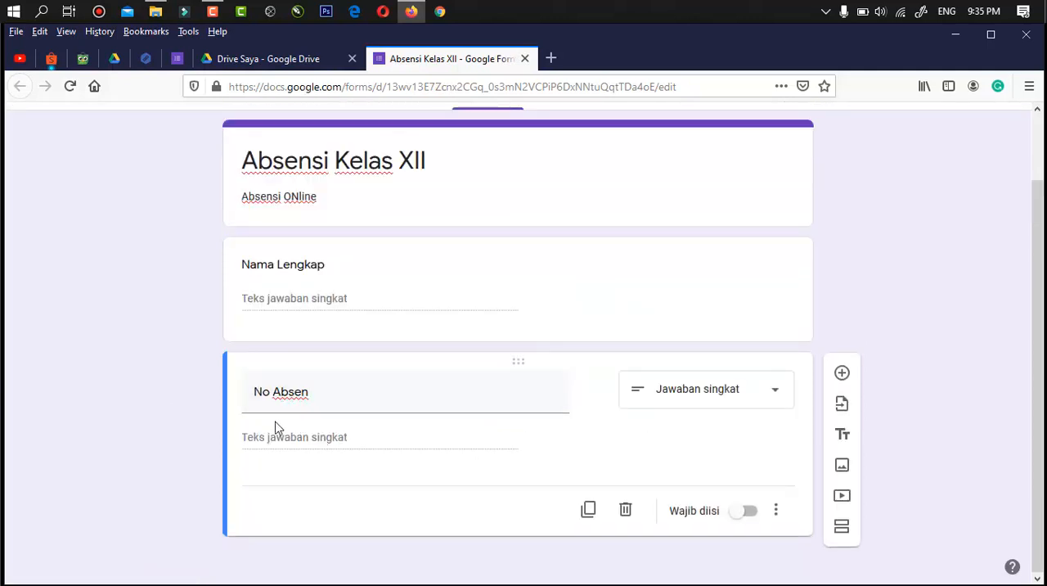
- Duplicate the "No Absen" question as "Kelas" and set its answer type to Drop-down
{"action": "left_click", "coordinate": [589, 509]}
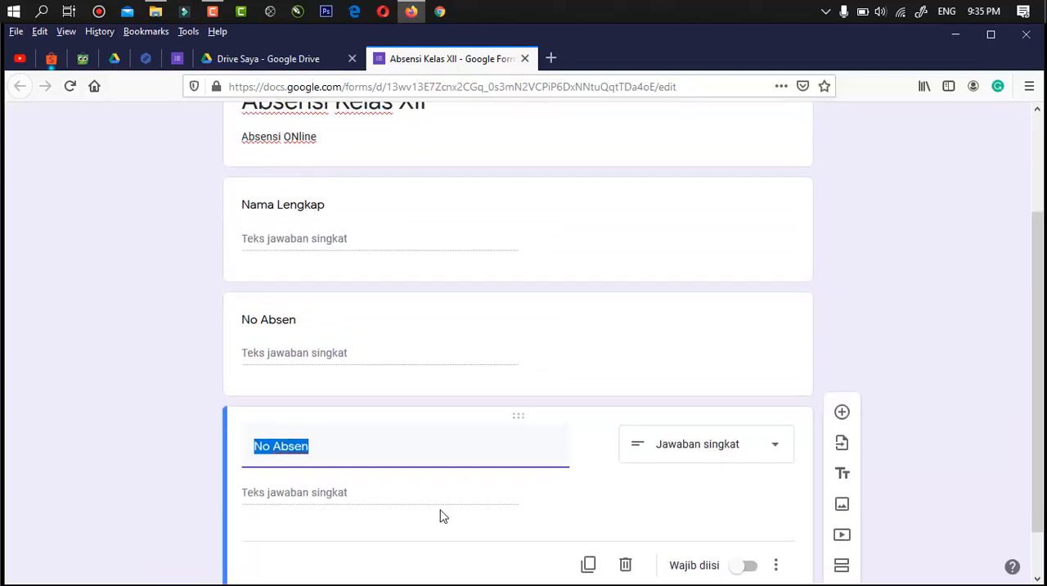
{"action": "type", "text": "Kelas"}
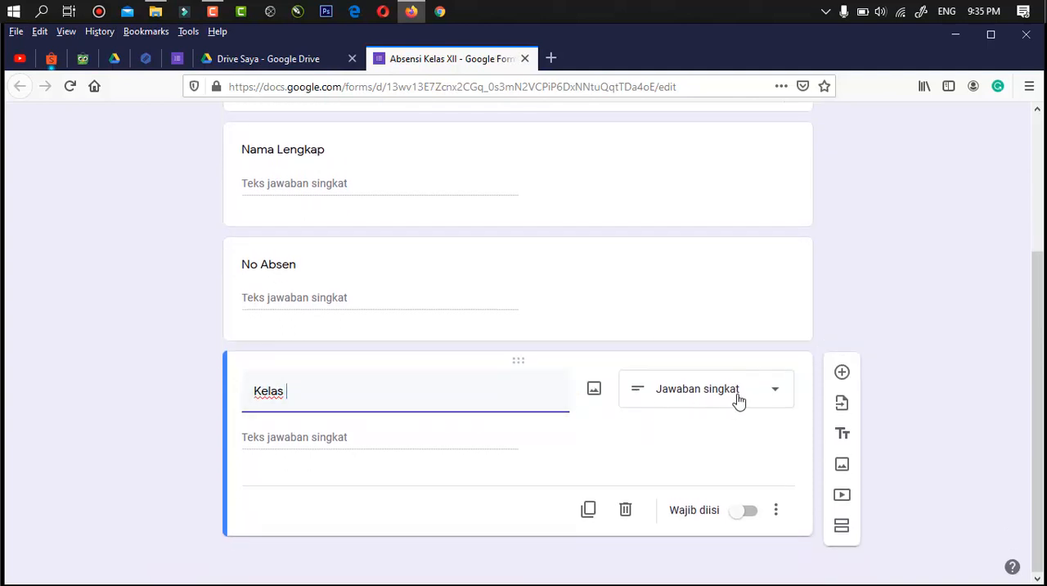
{"action": "scroll", "coordinate": [685, 306], "scroll_direction": "up", "scroll_amount": 3}
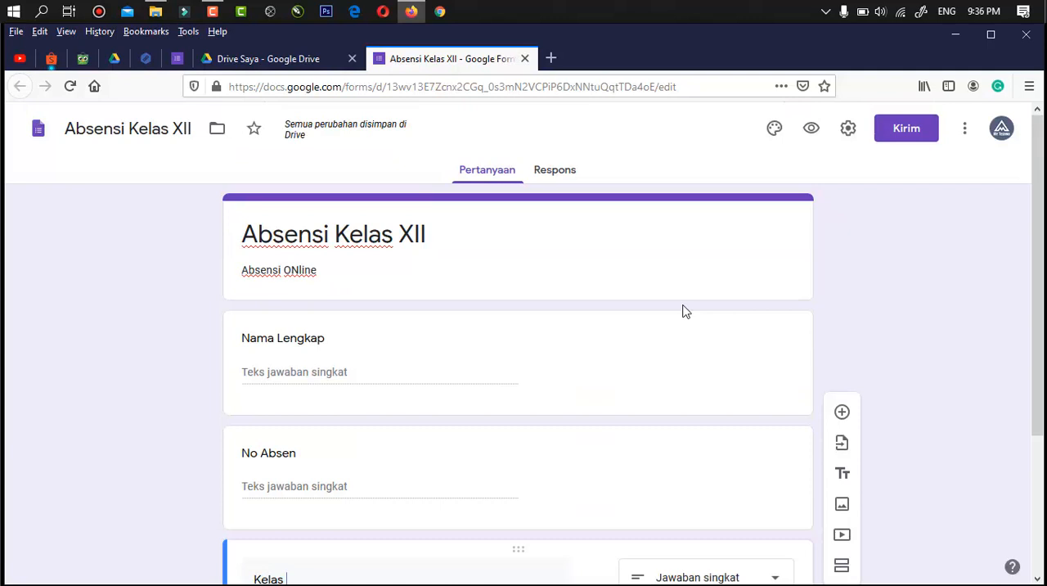
{"action": "key", "text": "F5"}
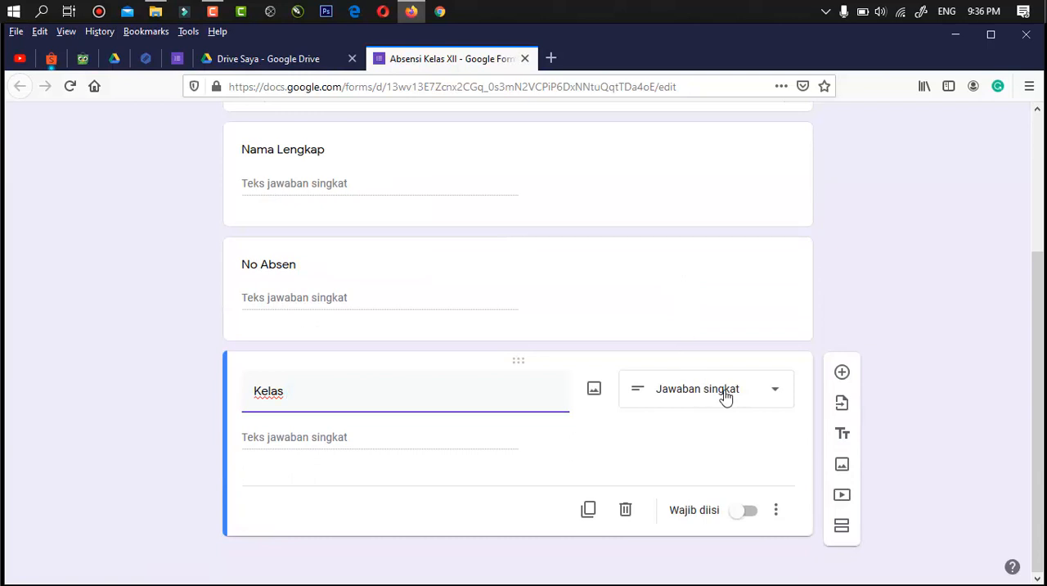
{"action": "left_click", "coordinate": [724, 396]}
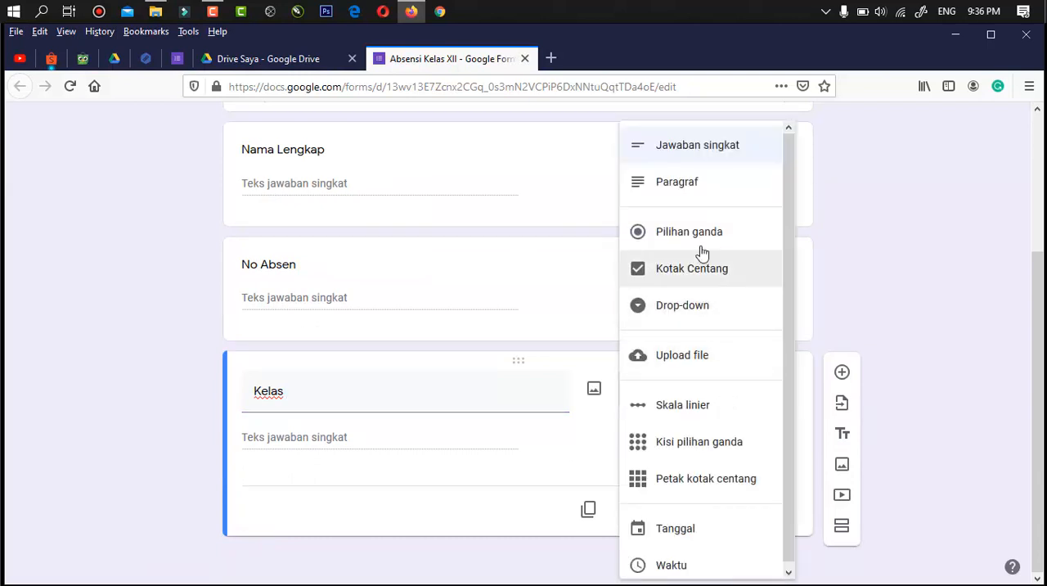
{"action": "left_click", "coordinate": [685, 311]}
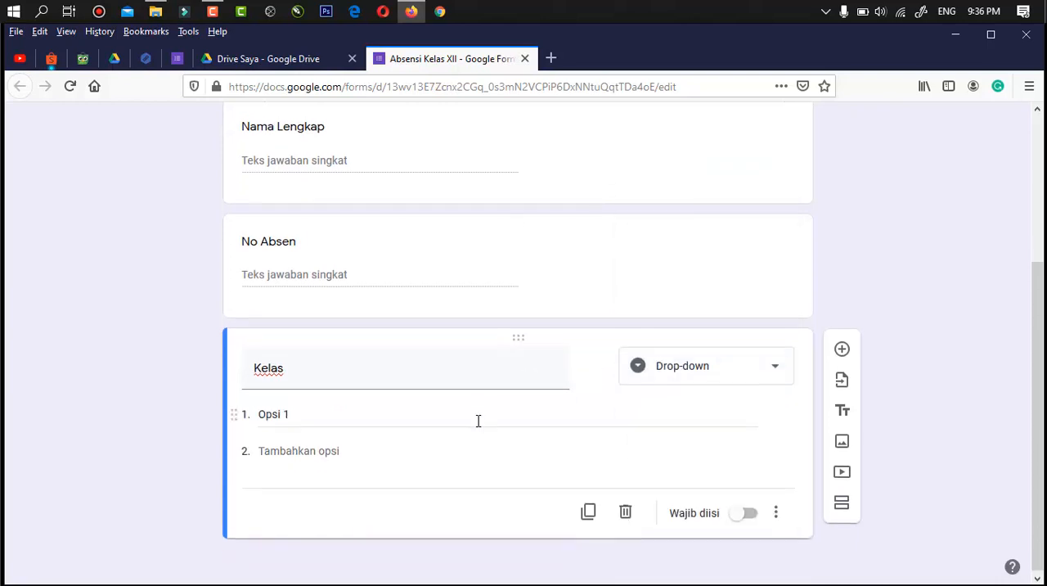
- Enter "XII IPA 1", "XII IPA 2" and "XII IPA 3" as the first three options of the "Kelas" drop-down question
{"action": "left_click", "coordinate": [277, 412]}
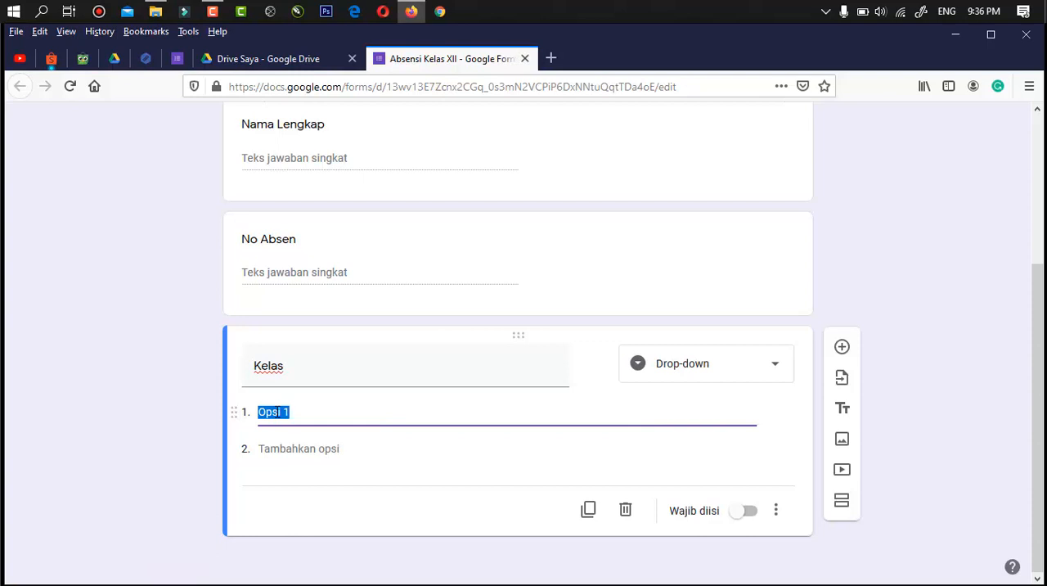
{"action": "type", "text": "XII IPA"}
{"action": "left_click", "coordinate": [288, 448]}
{"action": "type", "text": "XII"}
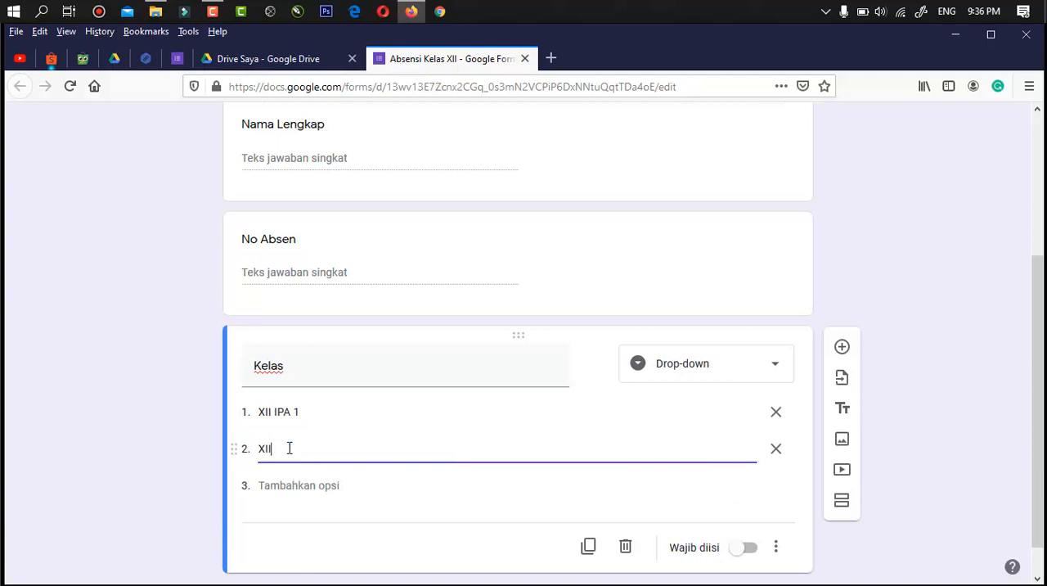
{"action": "type", "text": " IPA 2"}
{"action": "left_click", "coordinate": [290, 486]}
{"action": "type", "text": "XI"}
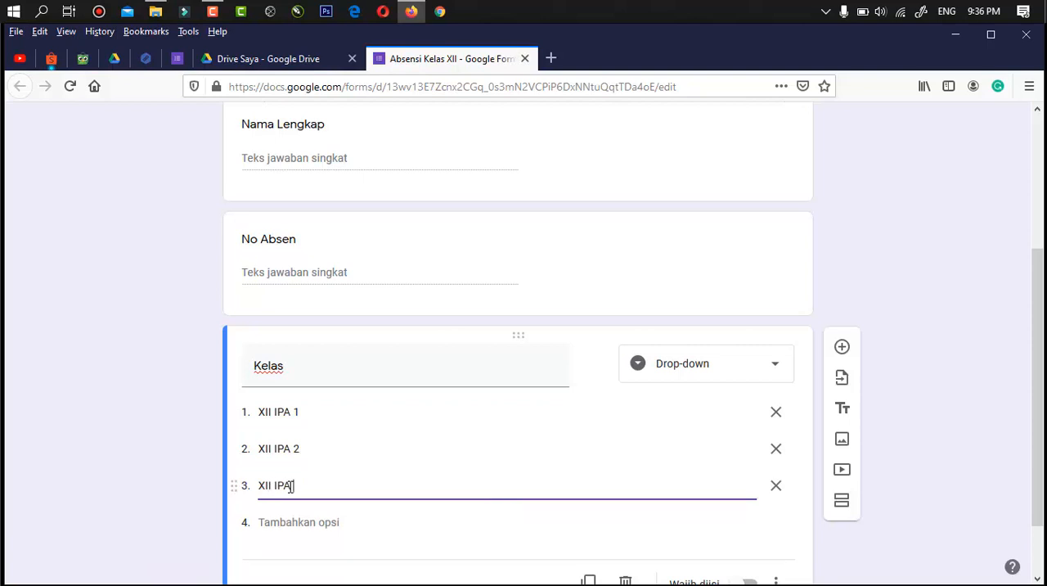
- Add "XII IPS 1" as the fourth option of the "Kelas" question
{"action": "left_click", "coordinate": [293, 524]}
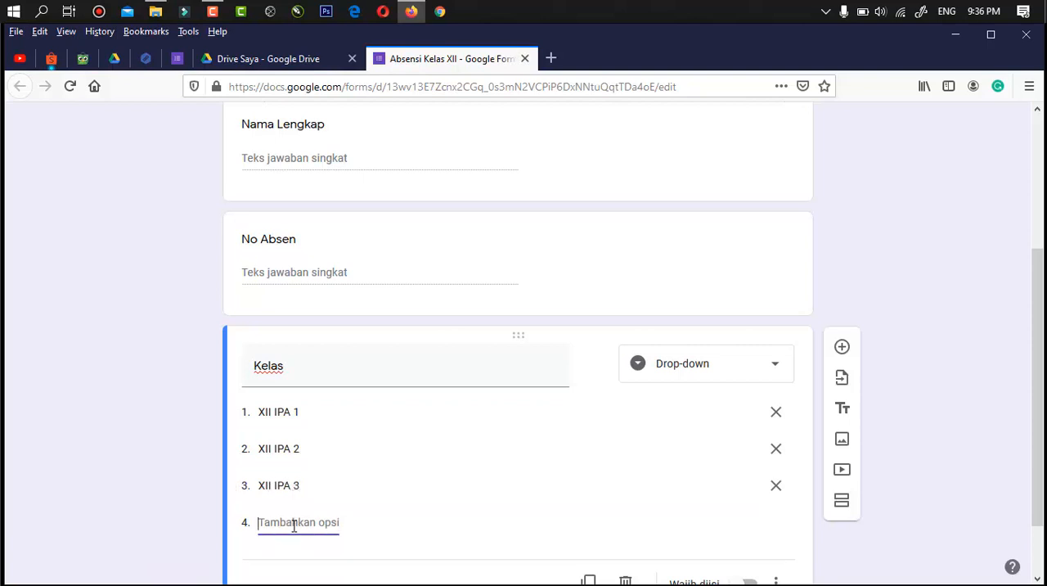
{"action": "type", "text": "XII"}
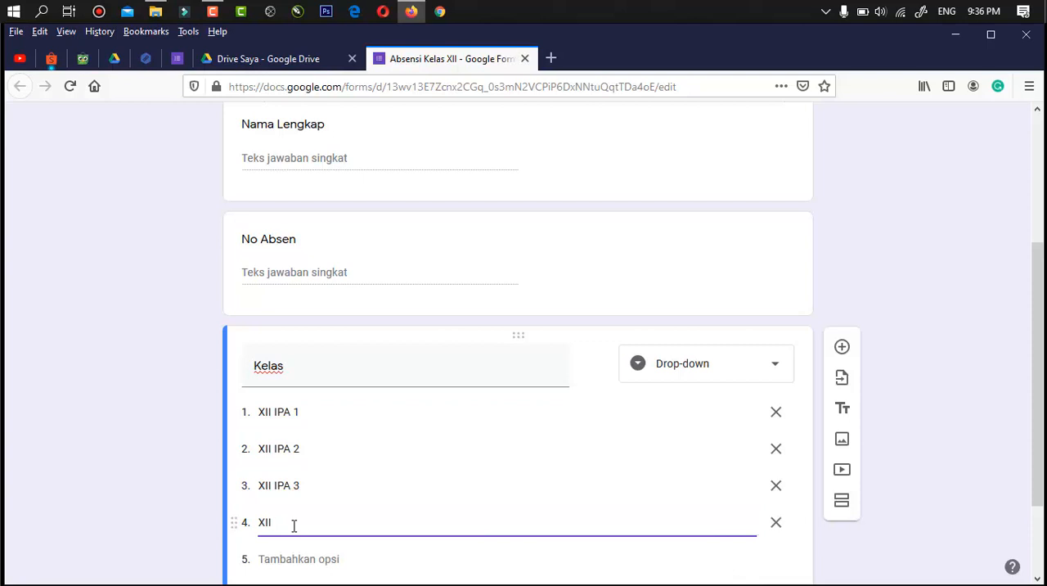
{"action": "type", "text": " IPA"}
{"action": "type", "text": "S 1"}
{"action": "left_click", "coordinate": [164, 492]}
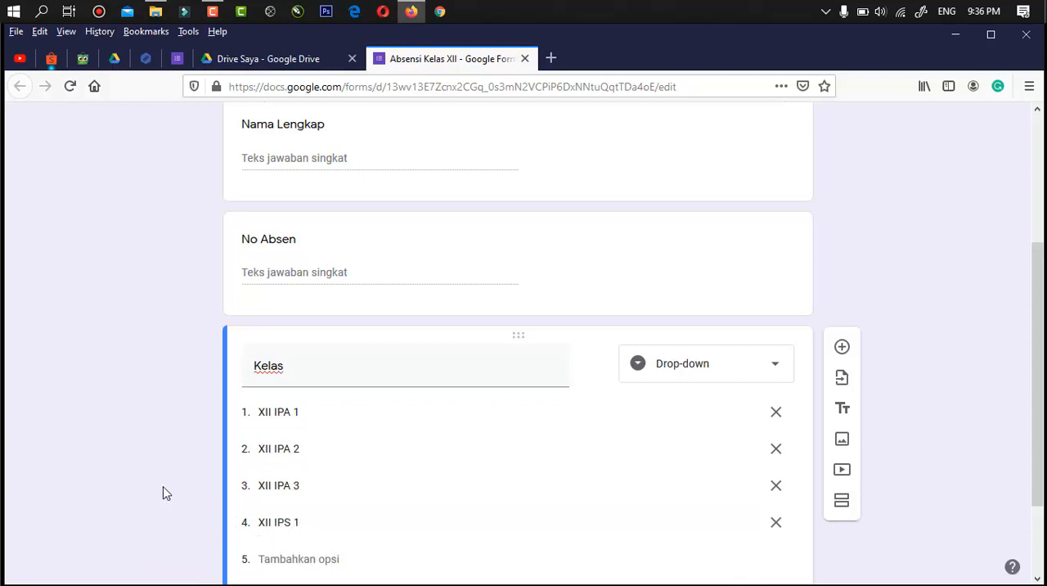
- Extend the form's heading to read "Absensi Pengumpulan Tugas Kelas XII"
{"action": "scroll", "coordinate": [164, 492], "scroll_direction": "down", "scroll_amount": 2}
{"action": "scroll", "coordinate": [398, 406], "scroll_direction": "up", "scroll_amount": 5}
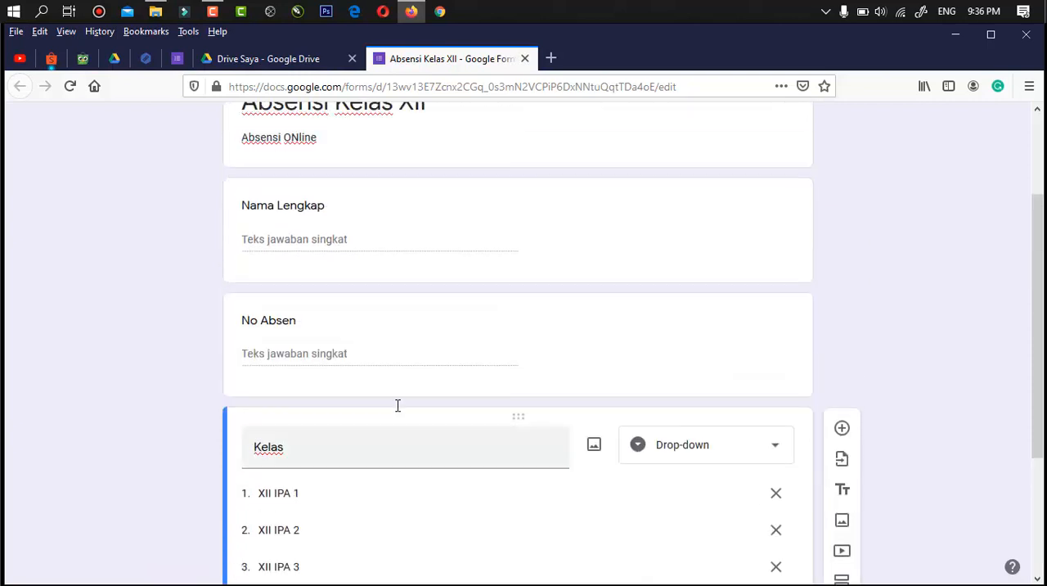
{"action": "scroll", "coordinate": [398, 411], "scroll_direction": "up", "scroll_amount": 2}
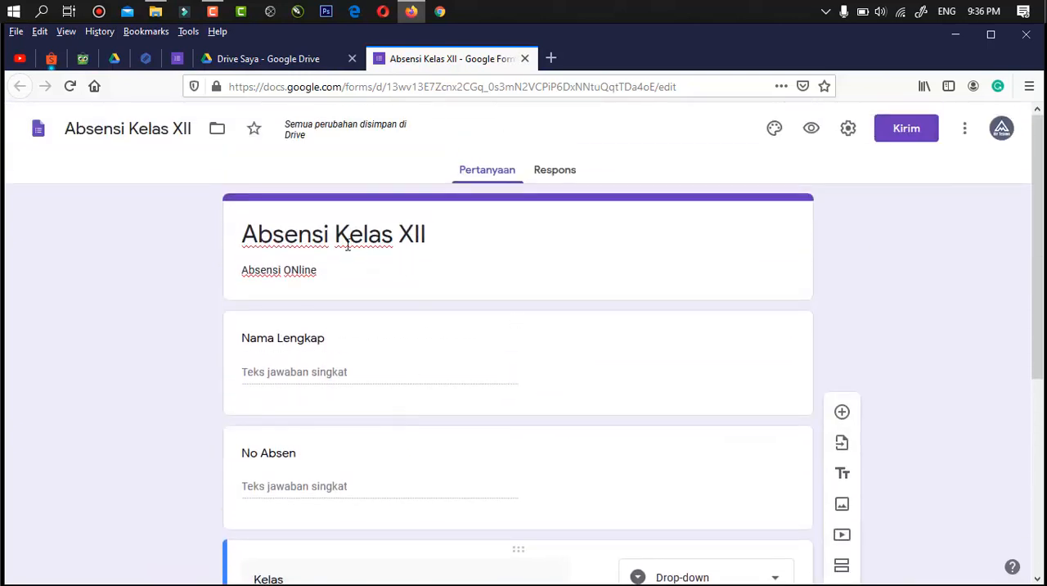
{"action": "left_click", "coordinate": [338, 237]}
{"action": "left_click", "coordinate": [336, 237]}
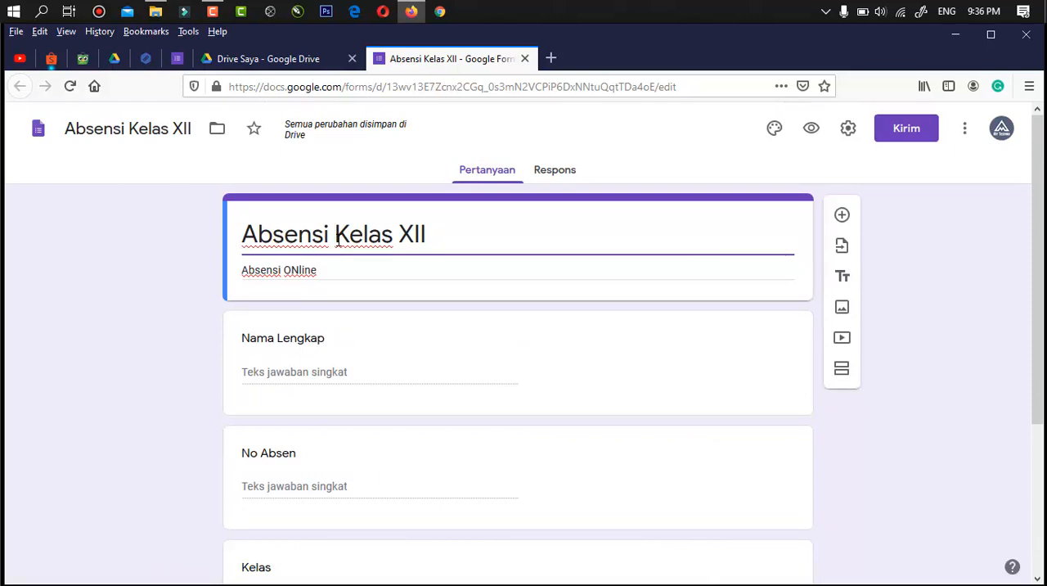
{"action": "type", "text": "Pengumpulan"}
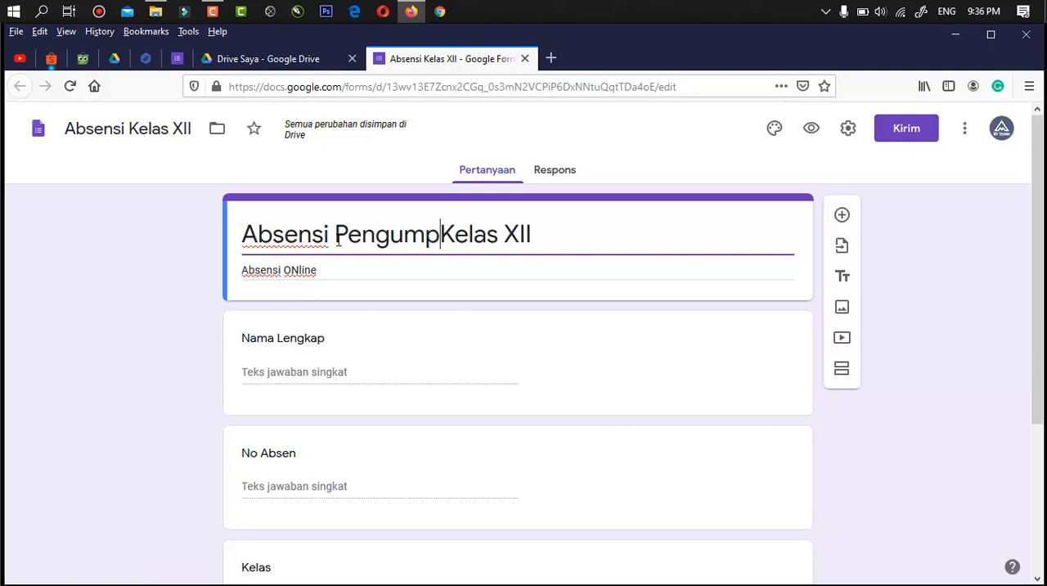
{"action": "type", "text": " Tugas"}
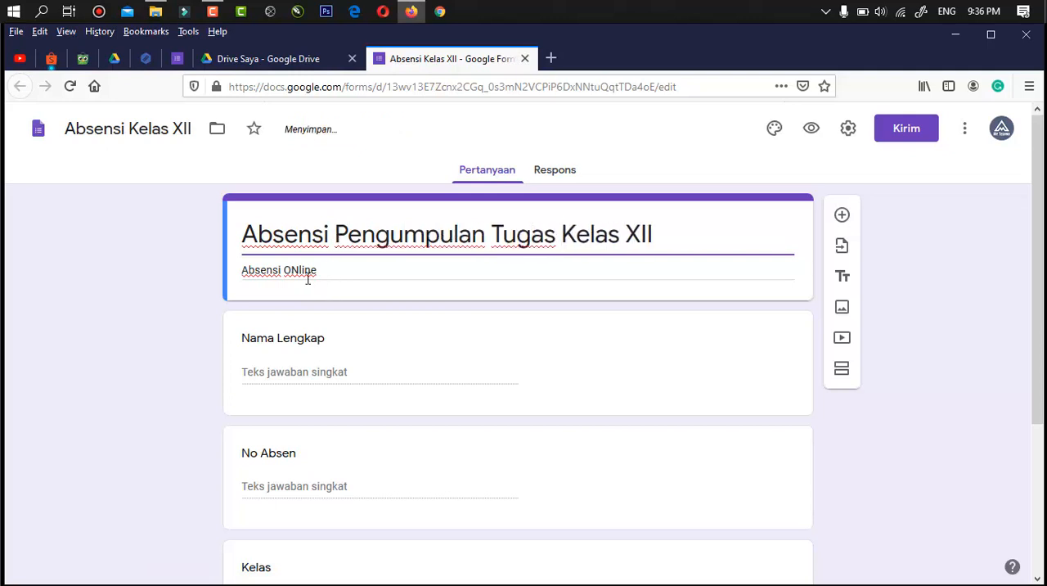
- Insert "Tugas" into the form description so it reads "Absensi Tugas ONline"
{"action": "triple_click", "coordinate": [339, 271]}
{"action": "key", "text": "Left"}
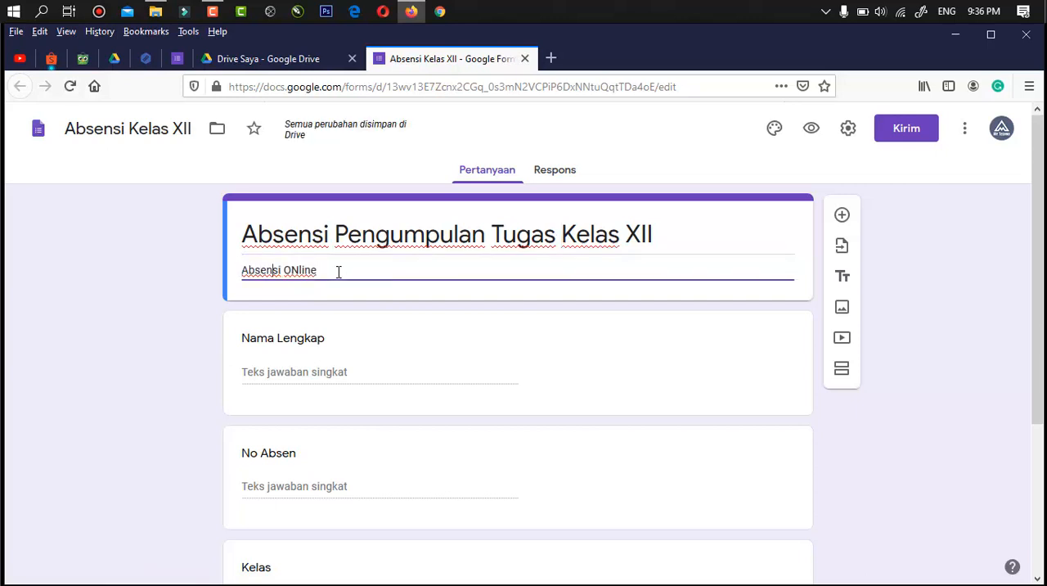
{"action": "type", "text": "Tugas"}
{"action": "key", "text": "End"}
{"action": "left_click", "coordinate": [900, 432]}
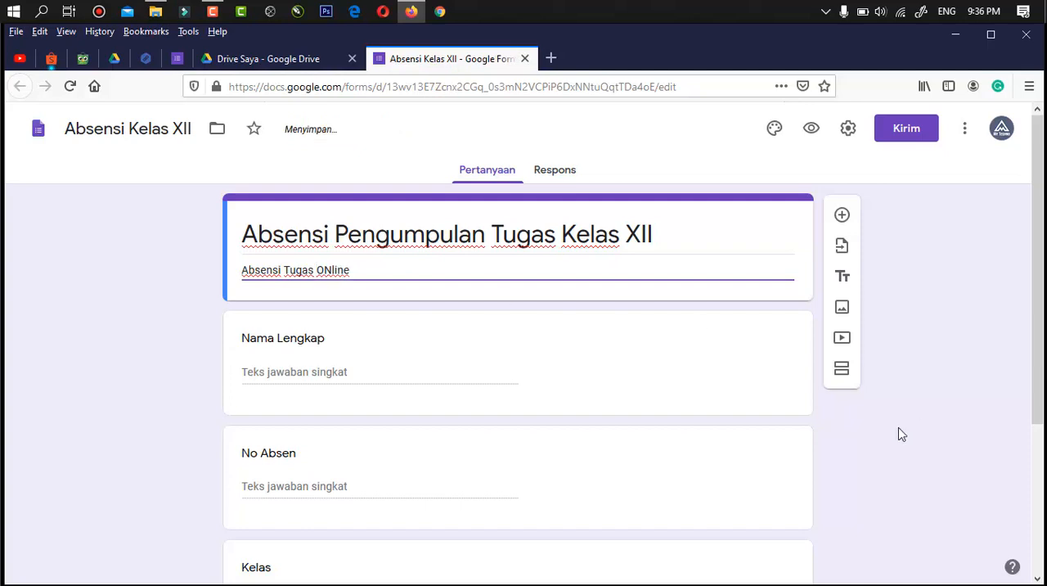
- Duplicate the "Kelas" question and title the copy "Tugas"
{"action": "scroll", "coordinate": [690, 479], "scroll_direction": "down", "scroll_amount": 3}
{"action": "scroll", "coordinate": [690, 480], "scroll_direction": "down", "scroll_amount": 2}
{"action": "key", "text": "F5"}
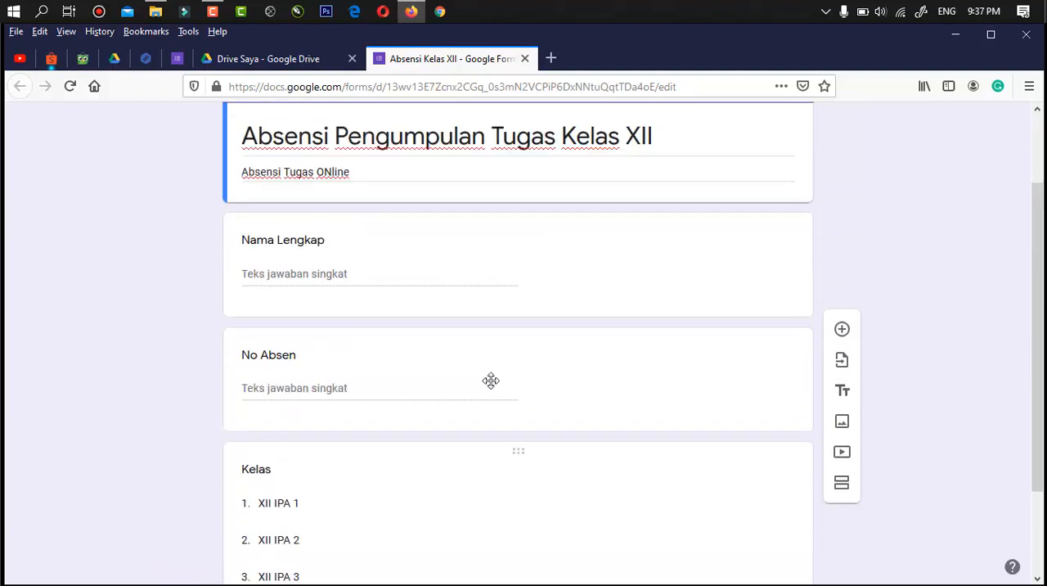
{"action": "left_click", "coordinate": [491, 490]}
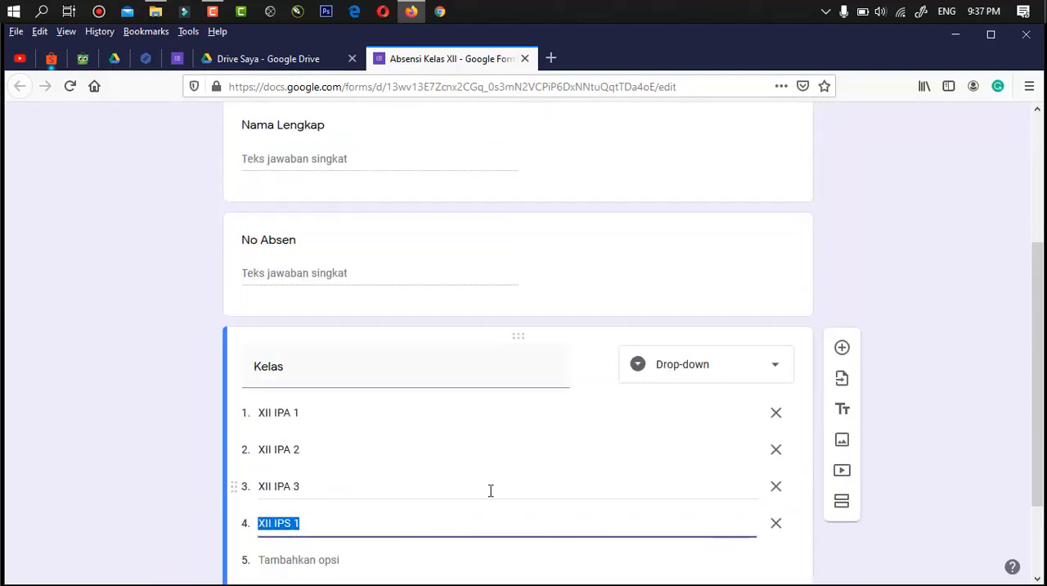
{"action": "left_click", "coordinate": [487, 512]}
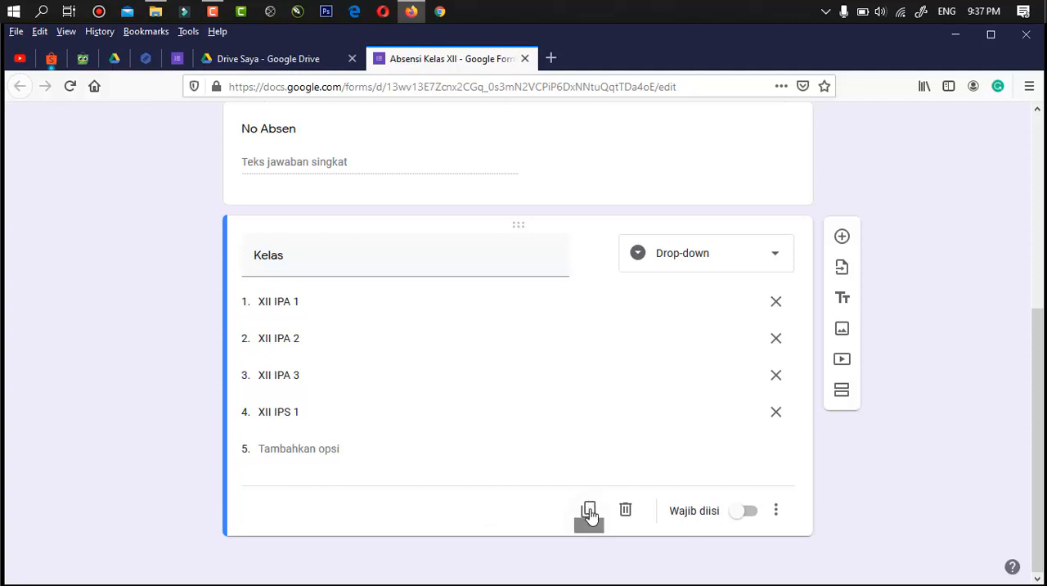
{"action": "left_click", "coordinate": [589, 510]}
{"action": "left_click", "coordinate": [499, 506]}
{"action": "scroll", "coordinate": [498, 506], "scroll_direction": "down", "scroll_amount": 3}
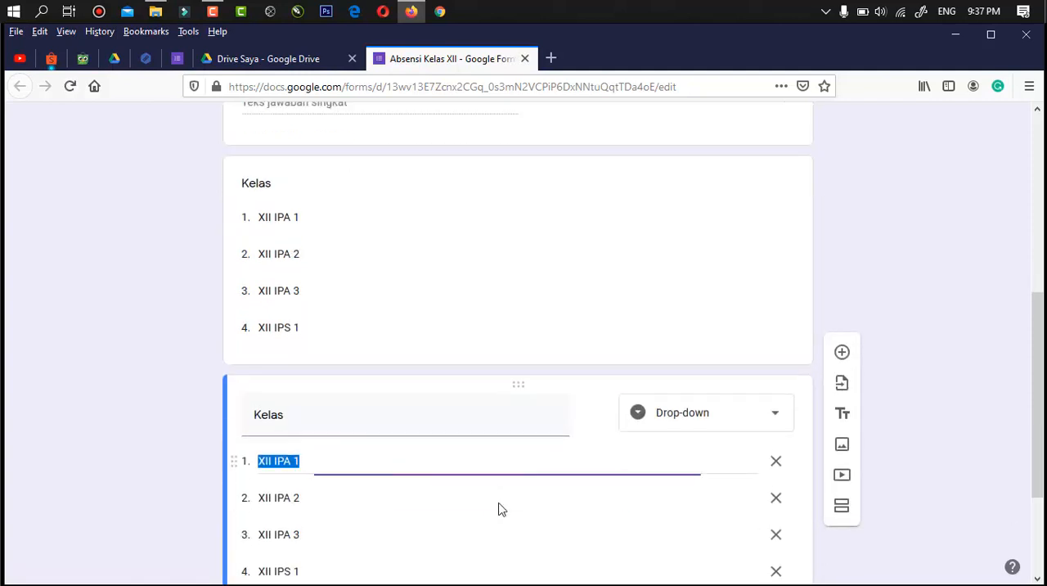
{"action": "left_click", "coordinate": [407, 285]}
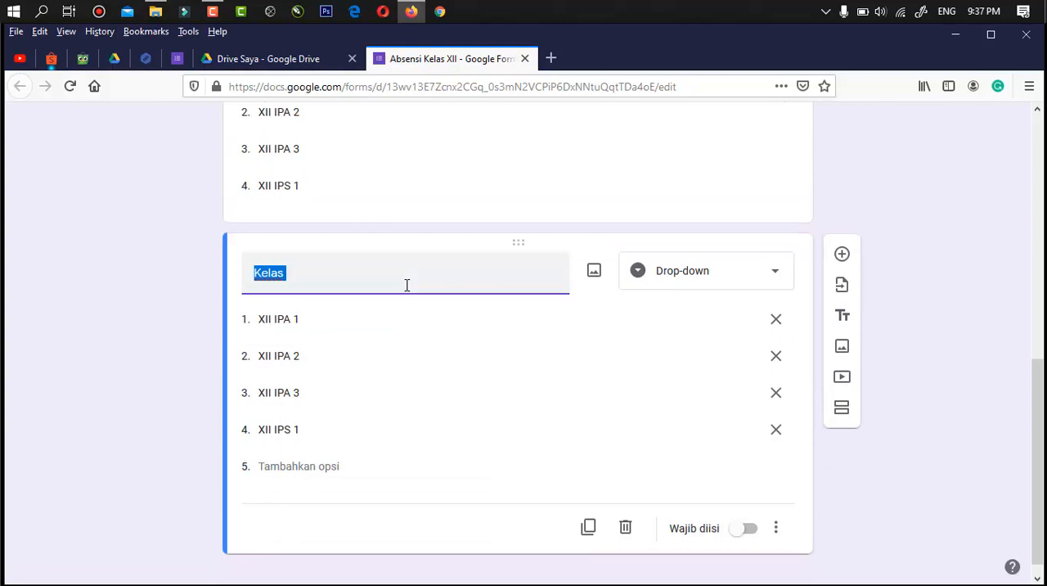
{"action": "type", "text": "Tugas"}
- Remove the XII IPA 1, XII IPA 2 and XII IPA 3 options from the "Tugas" question
{"action": "left_click", "coordinate": [775, 324]}
{"action": "left_click", "coordinate": [775, 336]}
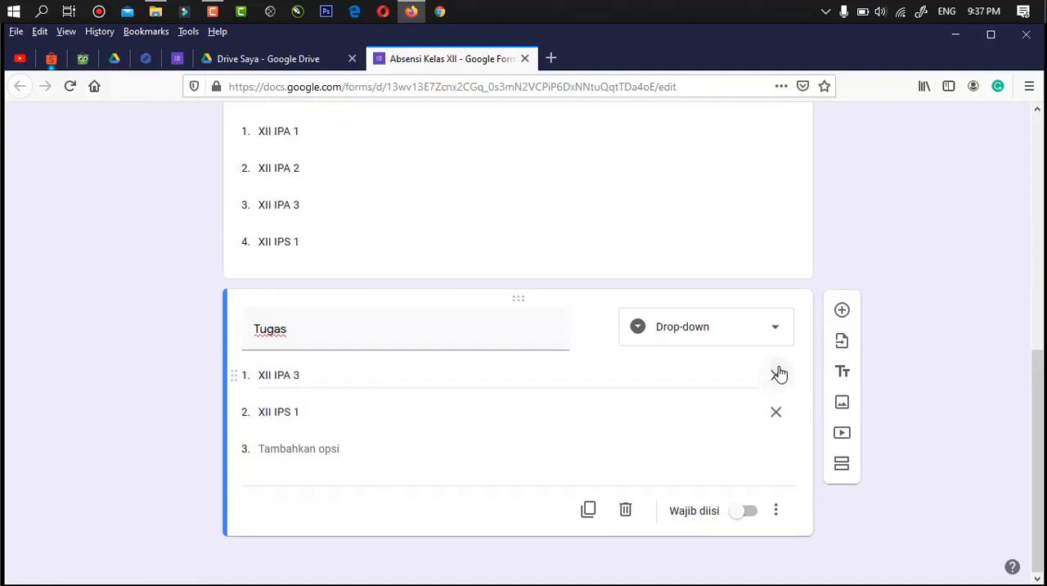
{"action": "left_click", "coordinate": [778, 374]}
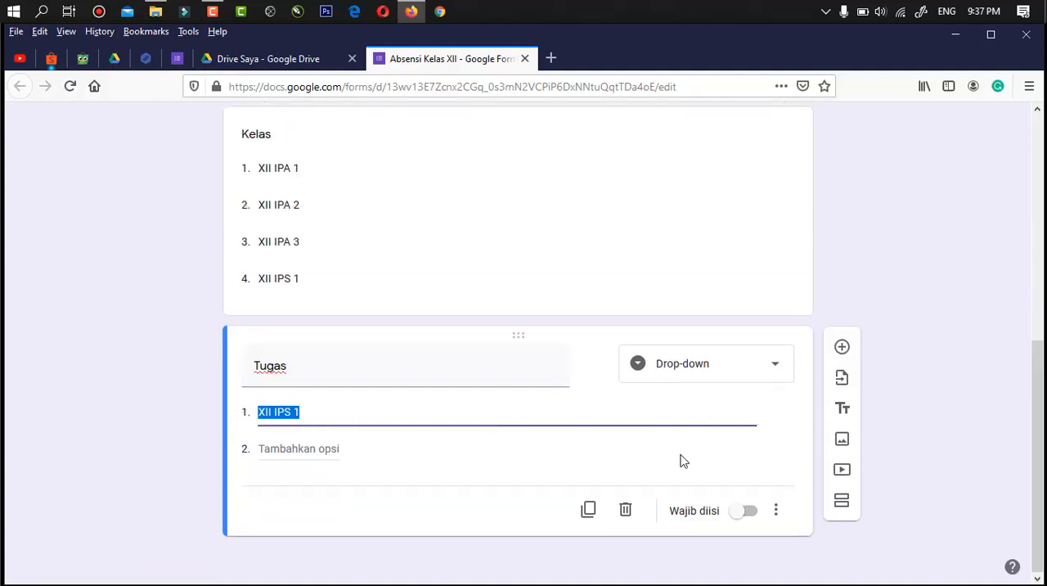
{"action": "left_click", "coordinate": [682, 461]}
{"action": "left_click", "coordinate": [760, 418]}
- Change the "Tugas" question's answer type to Upload file and allow respondents to upload files to Drive
{"action": "left_click", "coordinate": [774, 370]}
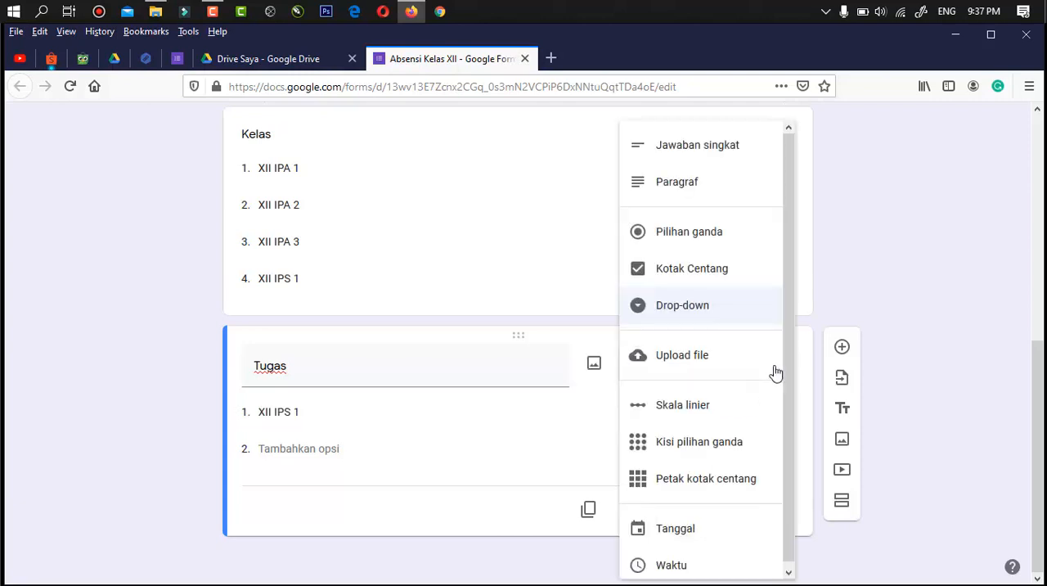
{"action": "left_click", "coordinate": [683, 355]}
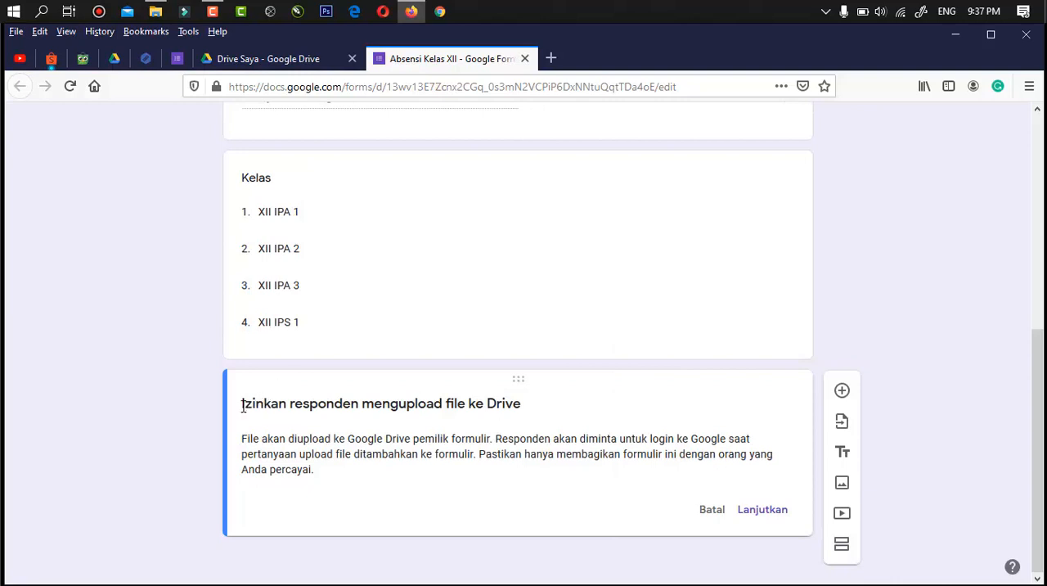
{"action": "left_click_drag", "start_coordinate": [242, 404], "coordinate": [532, 414]}
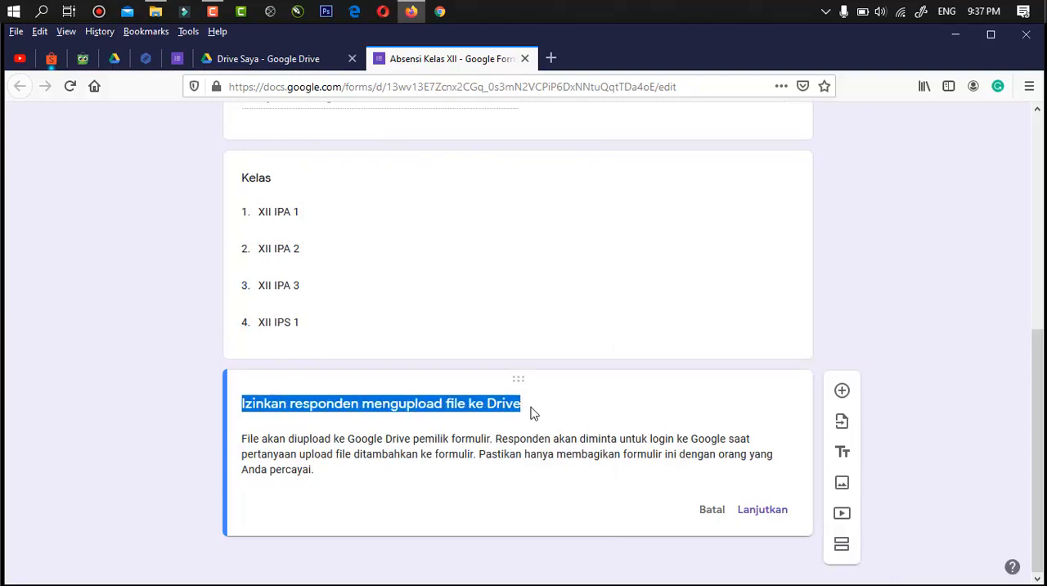
{"action": "left_click", "coordinate": [580, 417]}
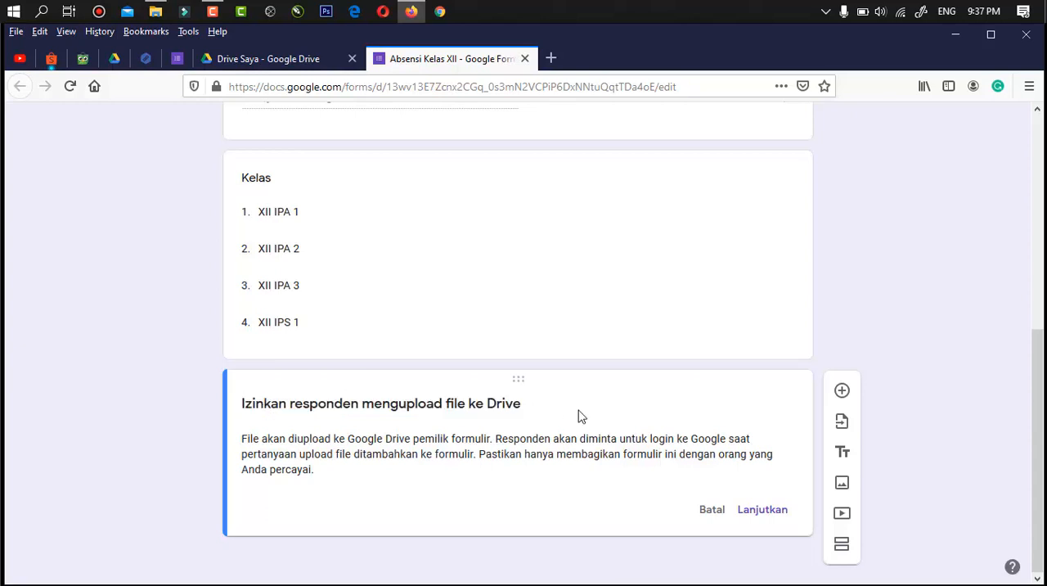
{"action": "left_click", "coordinate": [762, 514]}
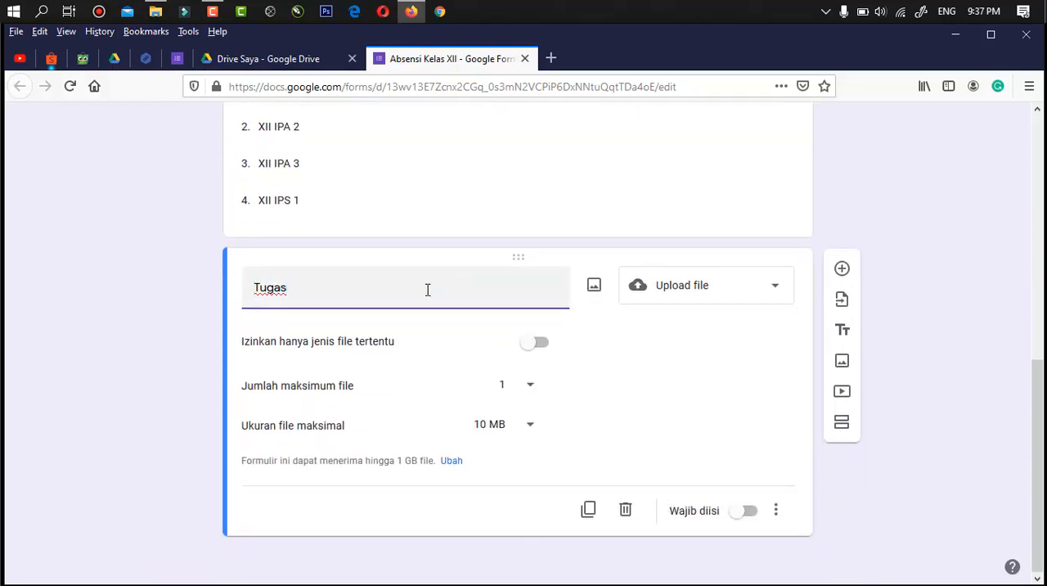
- Retitle the file upload question as "Pengumpulan Tugas"
{"action": "type", "text": "Pengumpulan"}
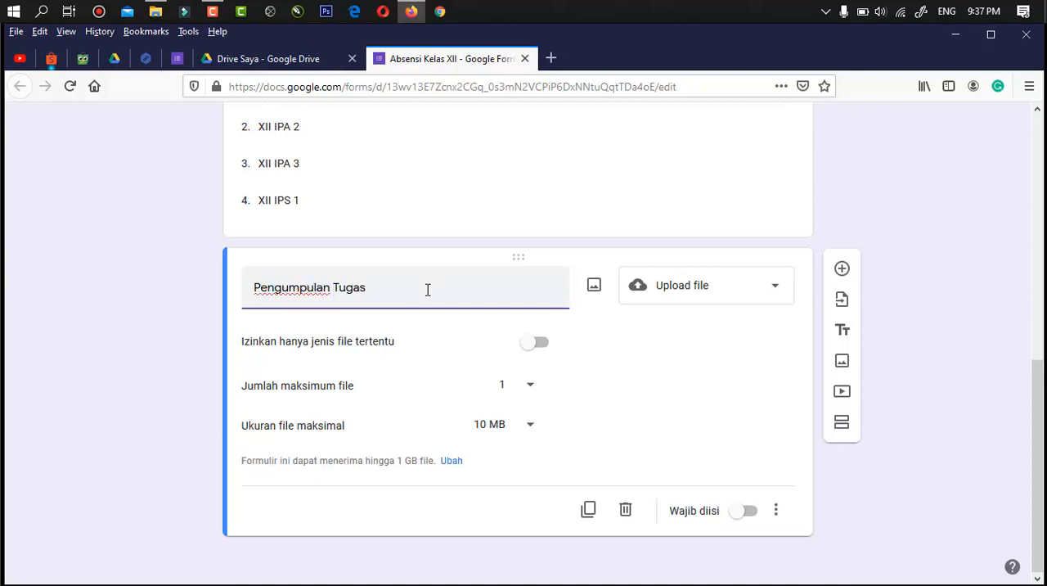
{"action": "left_click", "coordinate": [199, 346]}
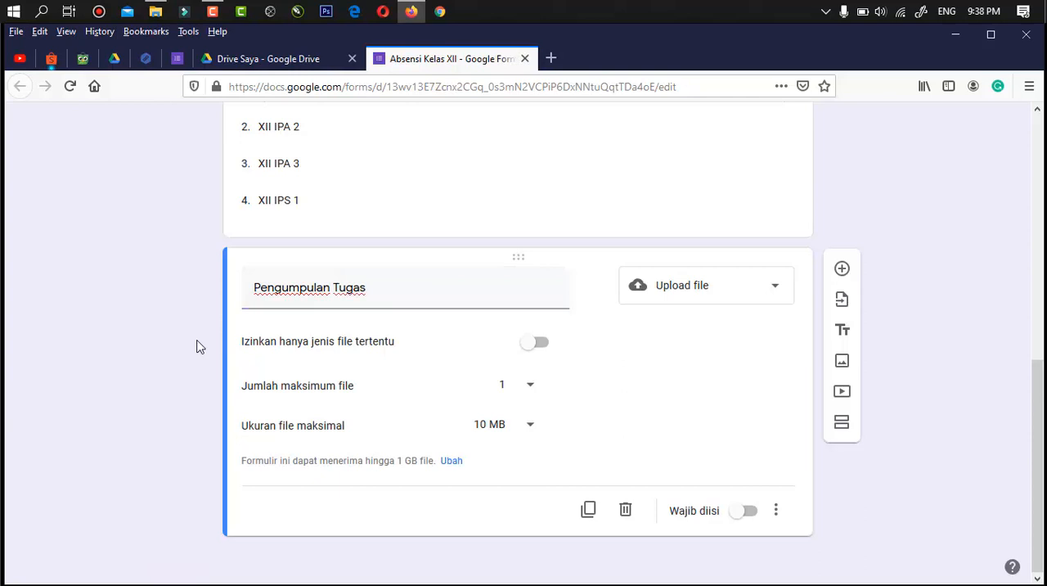
- Try restricting the "Pengumpulan Tugas" uploads to the Dokumen file type, and switch the file type restriction back off
{"action": "left_click", "coordinate": [538, 348]}
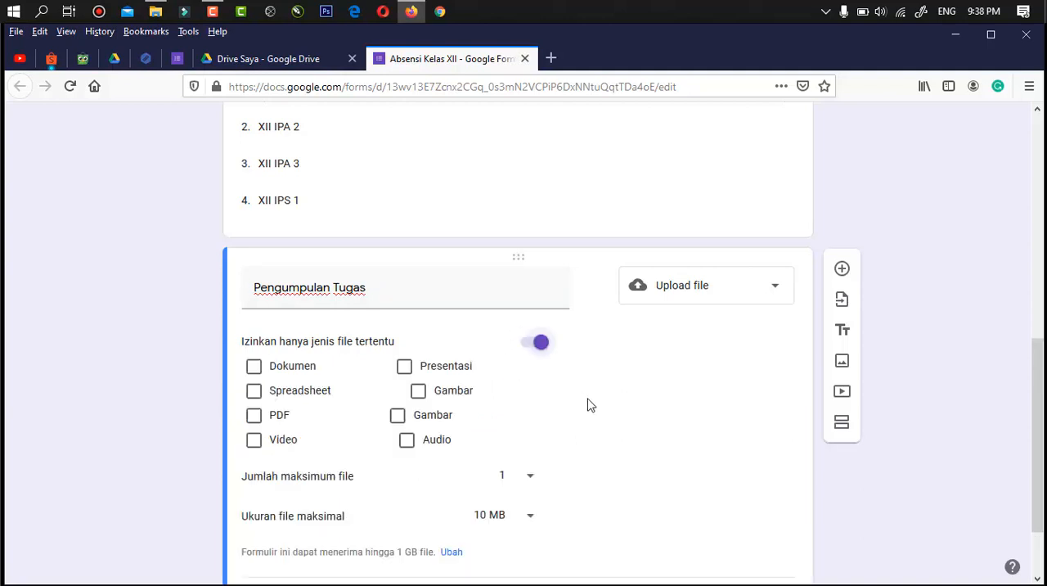
{"action": "scroll", "coordinate": [587, 405], "scroll_direction": "down", "scroll_amount": 2}
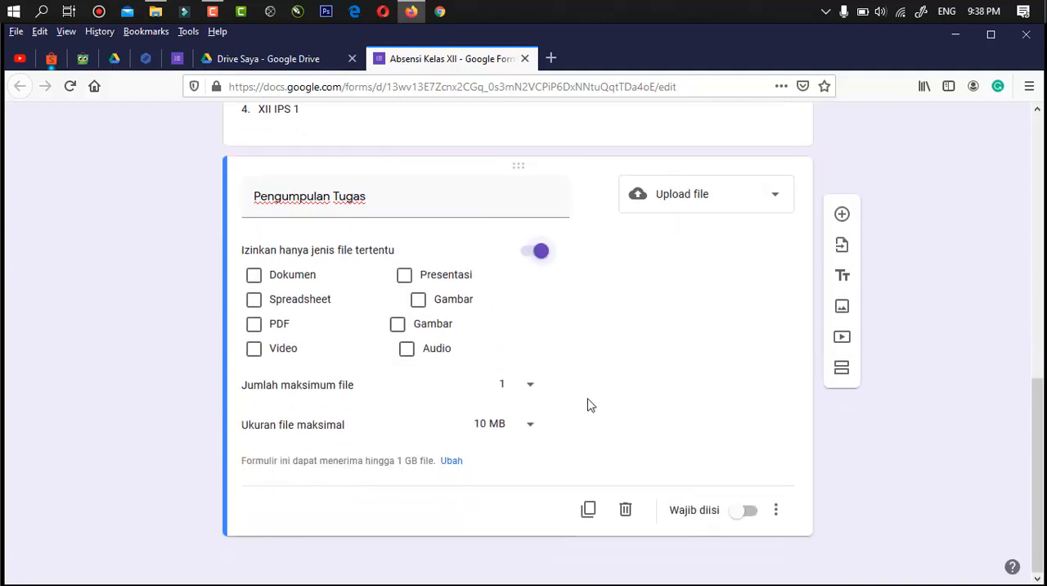
{"action": "left_click", "coordinate": [255, 276]}
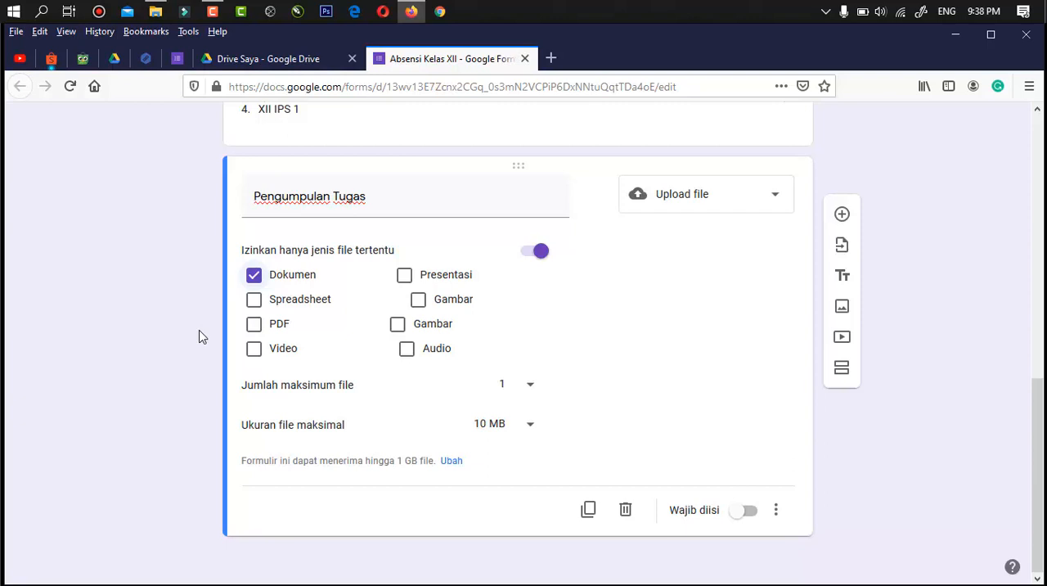
{"action": "left_click", "coordinate": [527, 256]}
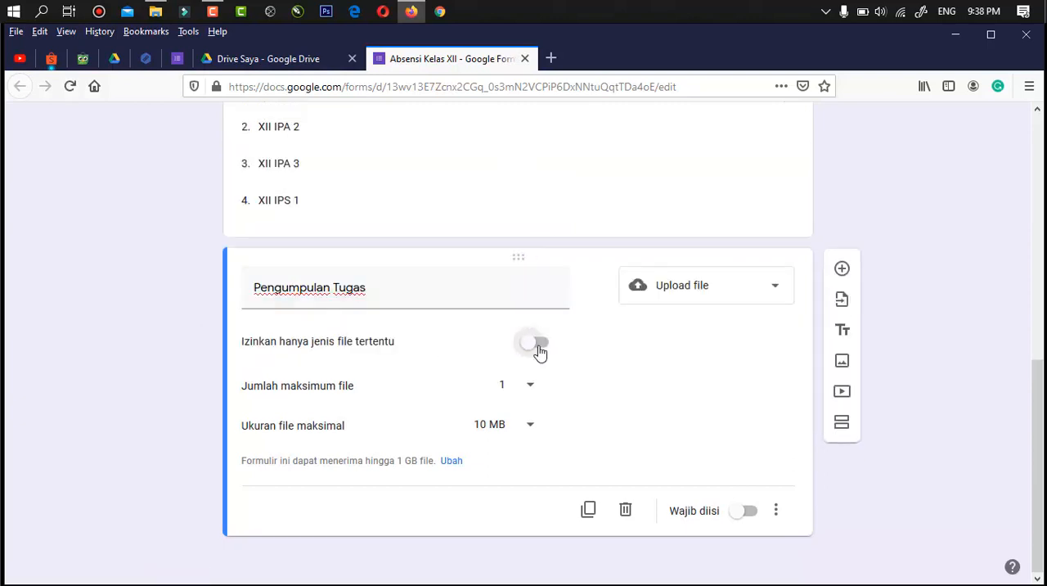
{"action": "left_click", "coordinate": [538, 350]}
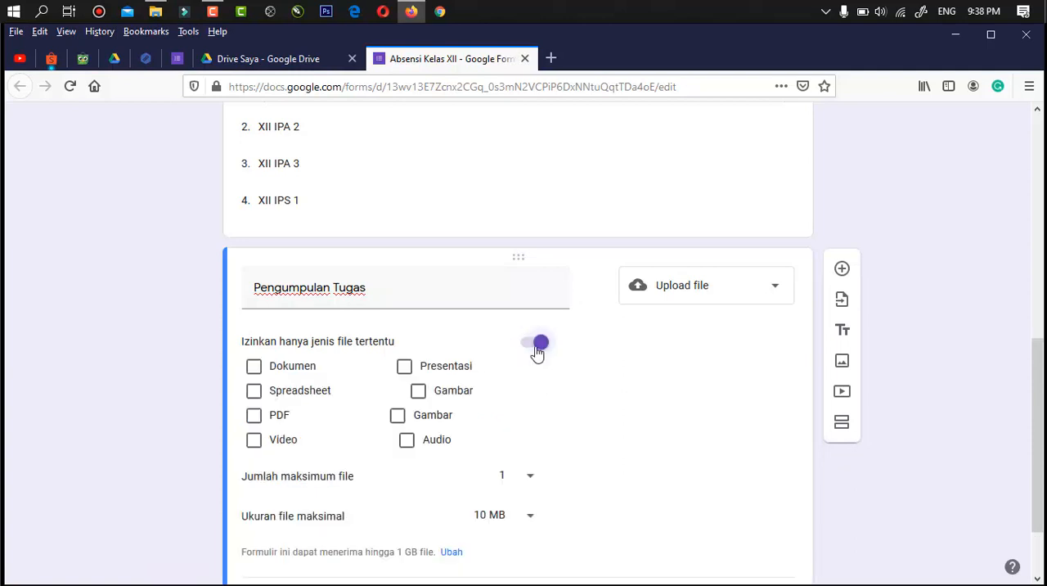
{"action": "left_click", "coordinate": [536, 347]}
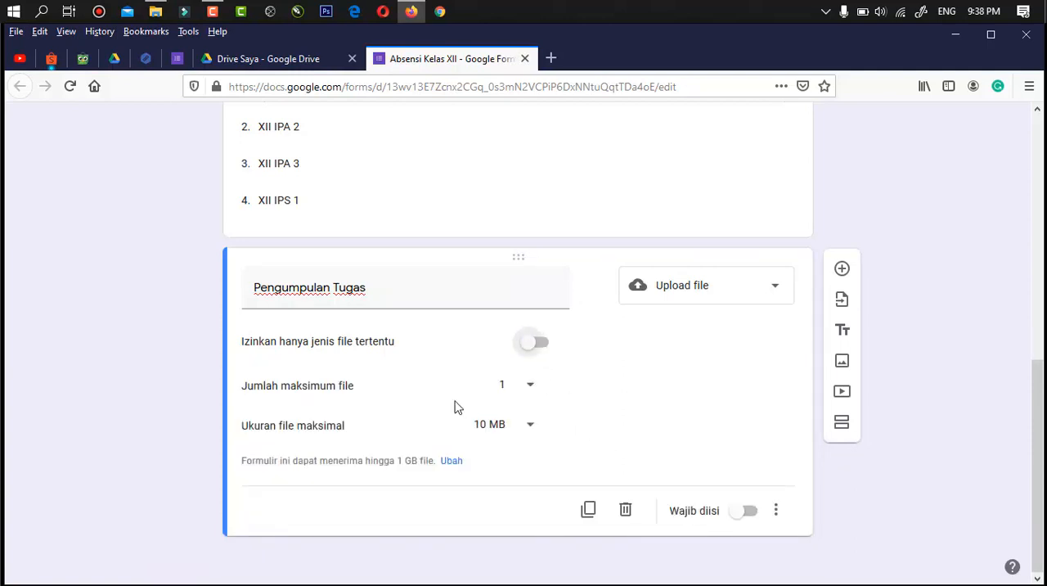
- Choose 1 as the maximum number of files for the "Pengumpulan Tugas" question
{"action": "left_click", "coordinate": [530, 389]}
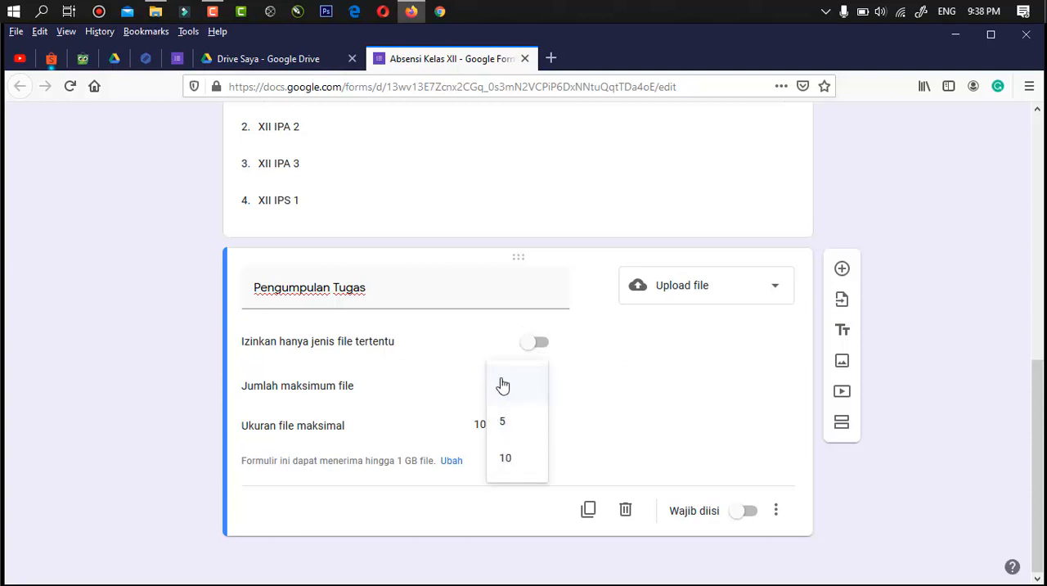
{"action": "left_click", "coordinate": [502, 384]}
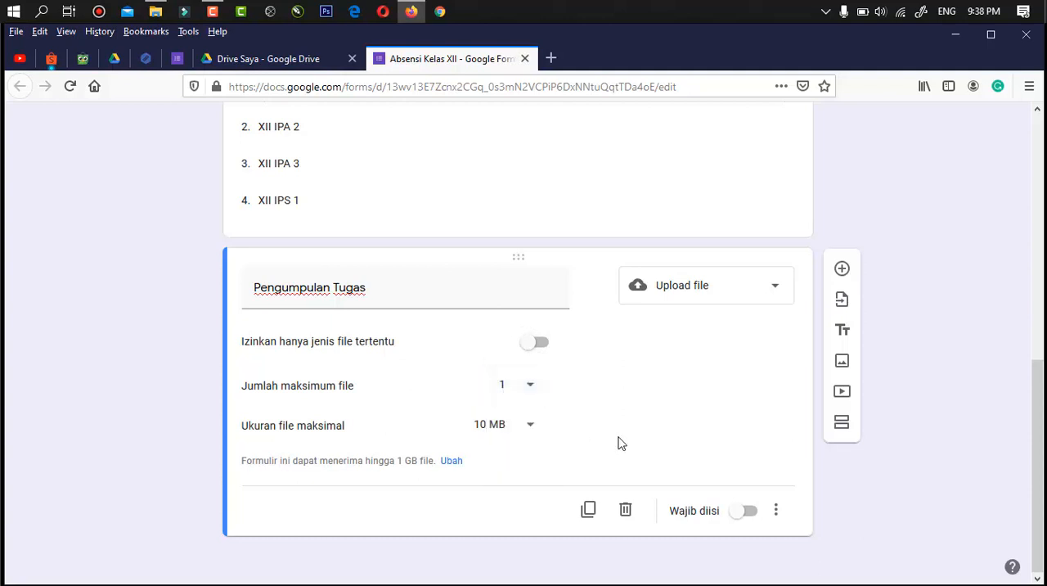
- Choose 10 MB as the maximum file size for the "Pengumpulan Tugas" question
{"action": "left_click", "coordinate": [526, 432]}
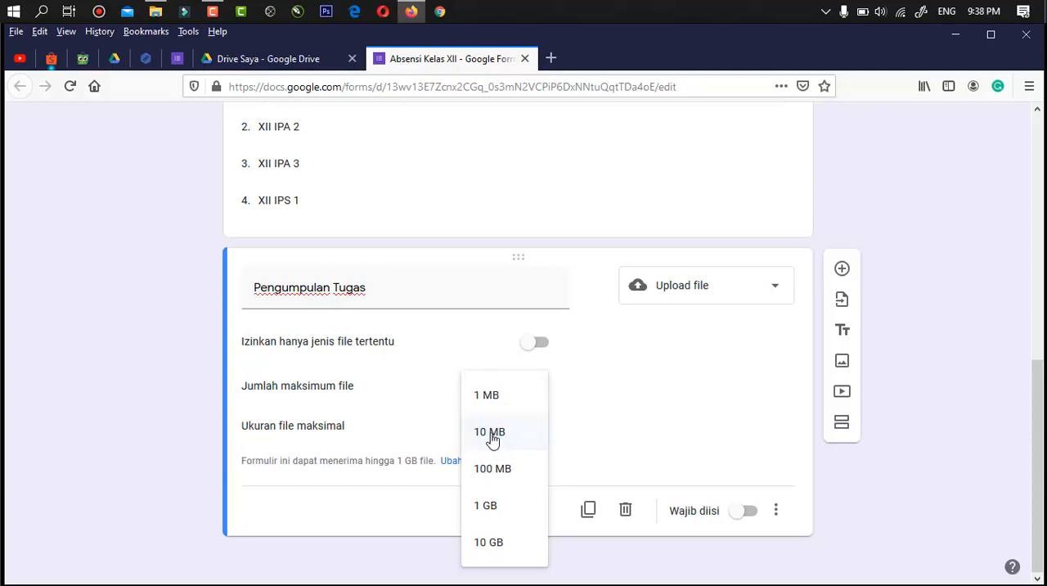
{"action": "left_click", "coordinate": [493, 438]}
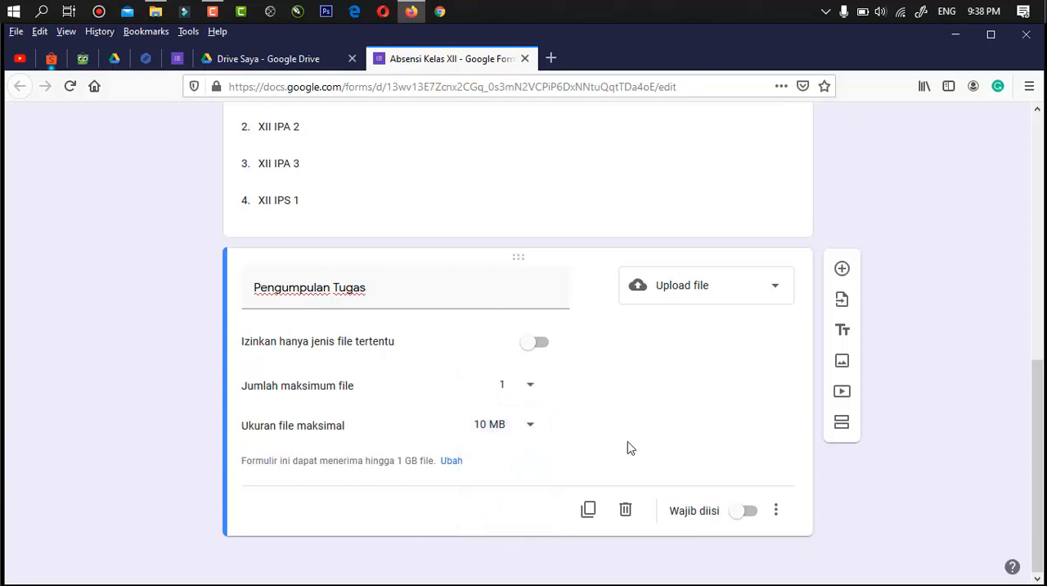
- Make the "Nama Lengkap" and "No Absen" questions required
{"action": "scroll", "coordinate": [629, 448], "scroll_direction": "up", "scroll_amount": 6}
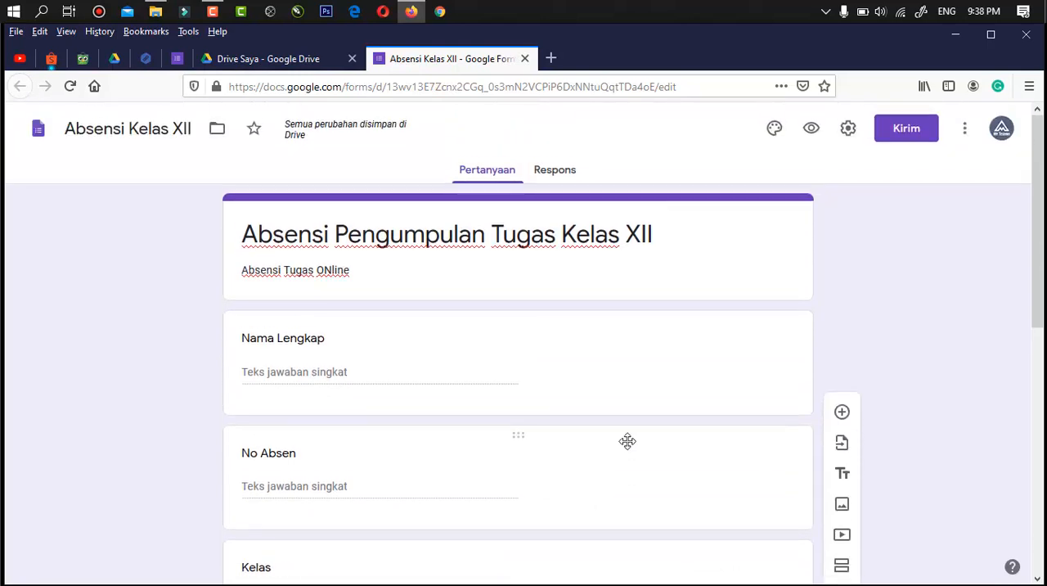
{"action": "scroll", "coordinate": [628, 448], "scroll_direction": "down", "scroll_amount": 2}
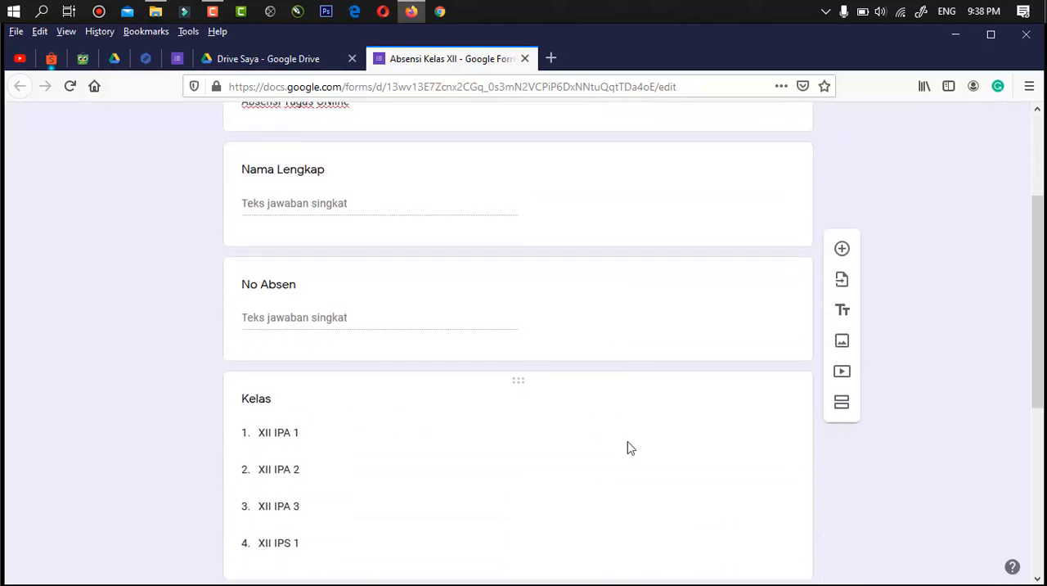
{"action": "left_click", "coordinate": [692, 203]}
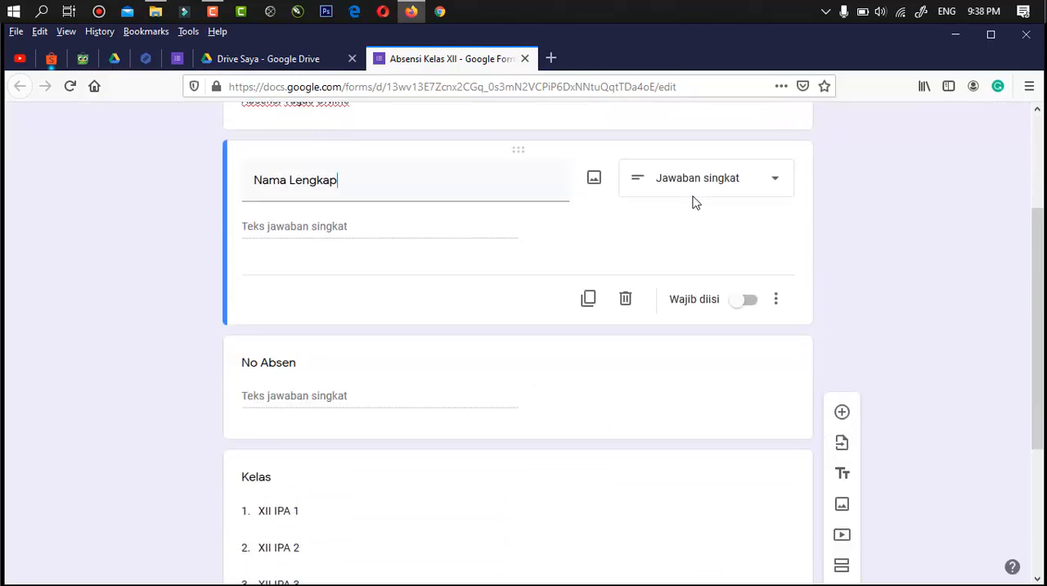
{"action": "left_click", "coordinate": [751, 301]}
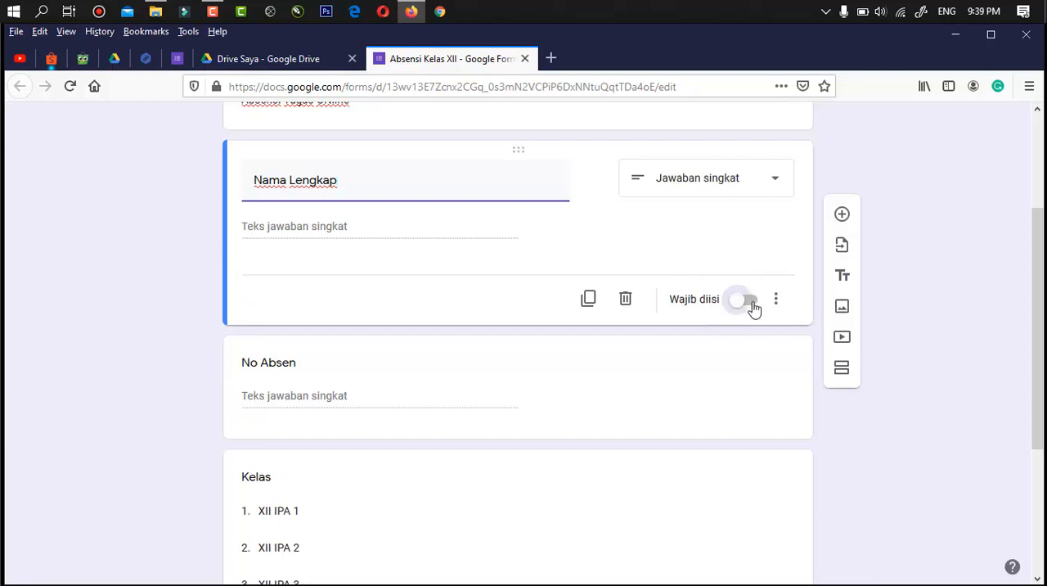
{"action": "left_click", "coordinate": [746, 391]}
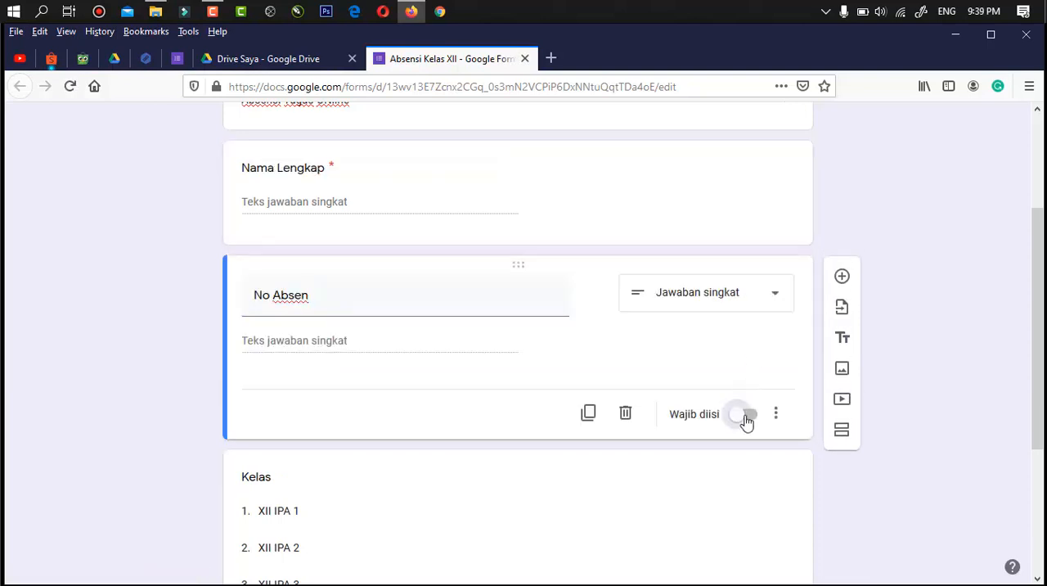
{"action": "left_click", "coordinate": [747, 418]}
- Make the "Kelas" and "Pengumpulan Tugas" questions required
{"action": "scroll", "coordinate": [738, 486], "scroll_direction": "down", "scroll_amount": 3}
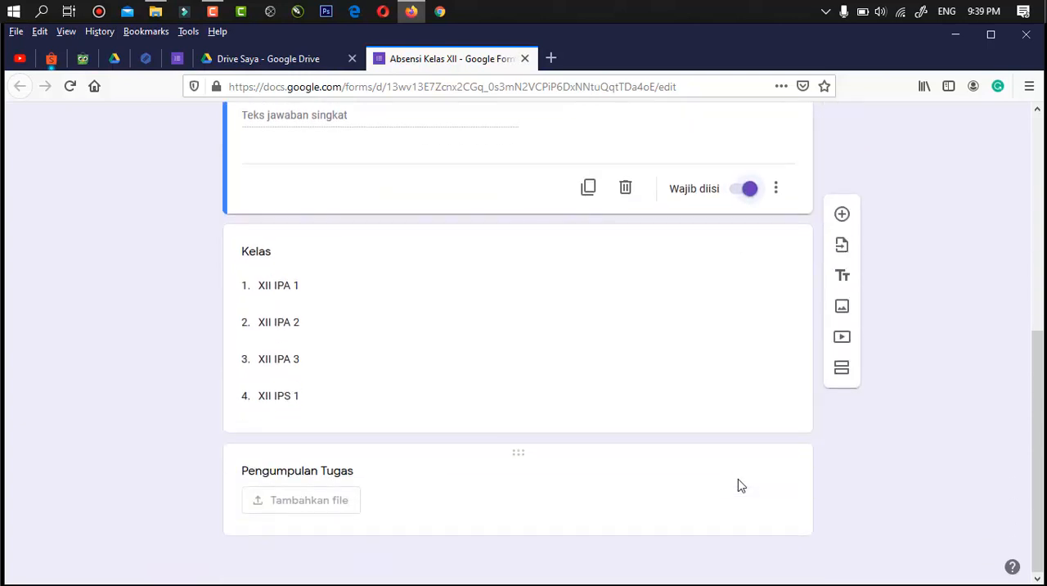
{"action": "left_click", "coordinate": [736, 395]}
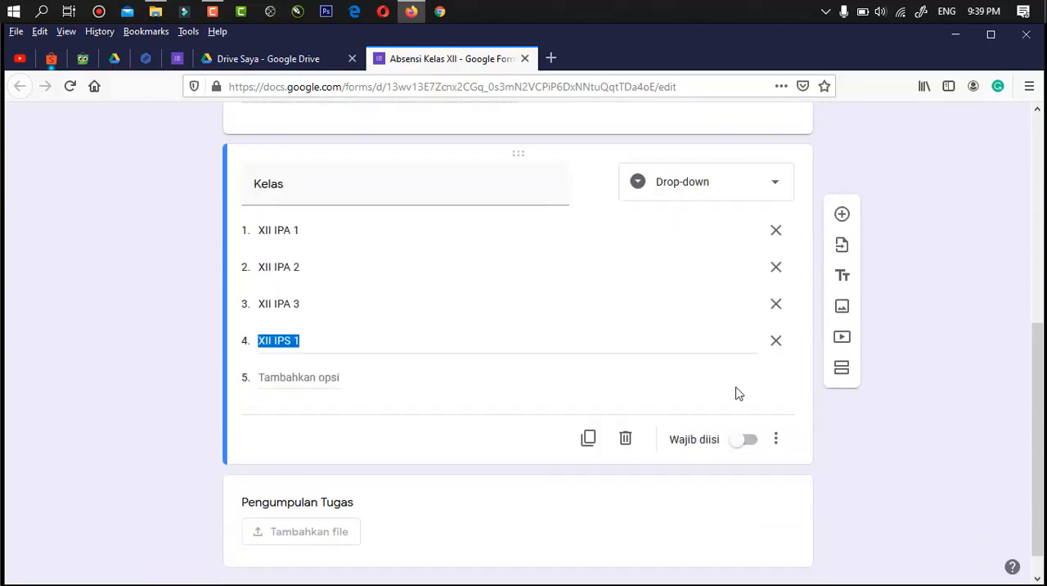
{"action": "left_click", "coordinate": [747, 442]}
{"action": "scroll", "coordinate": [751, 476], "scroll_direction": "down", "scroll_amount": 1}
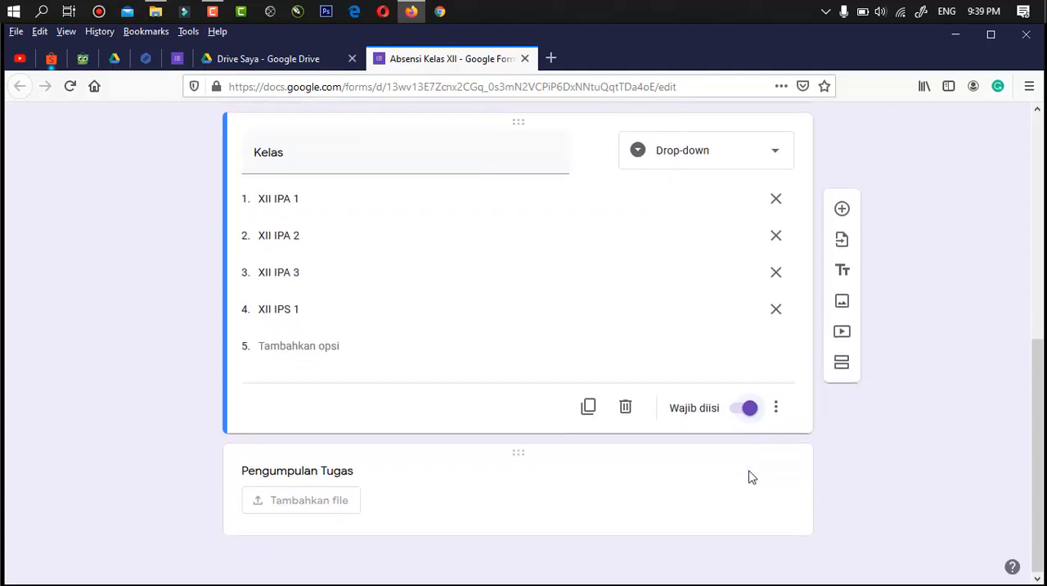
{"action": "left_click", "coordinate": [730, 501]}
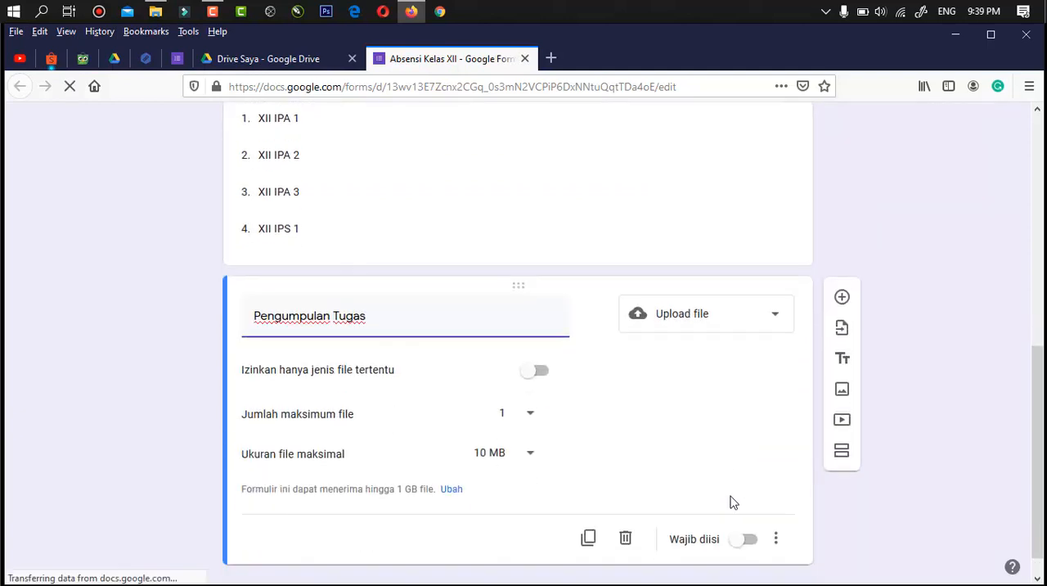
{"action": "left_click", "coordinate": [747, 515]}
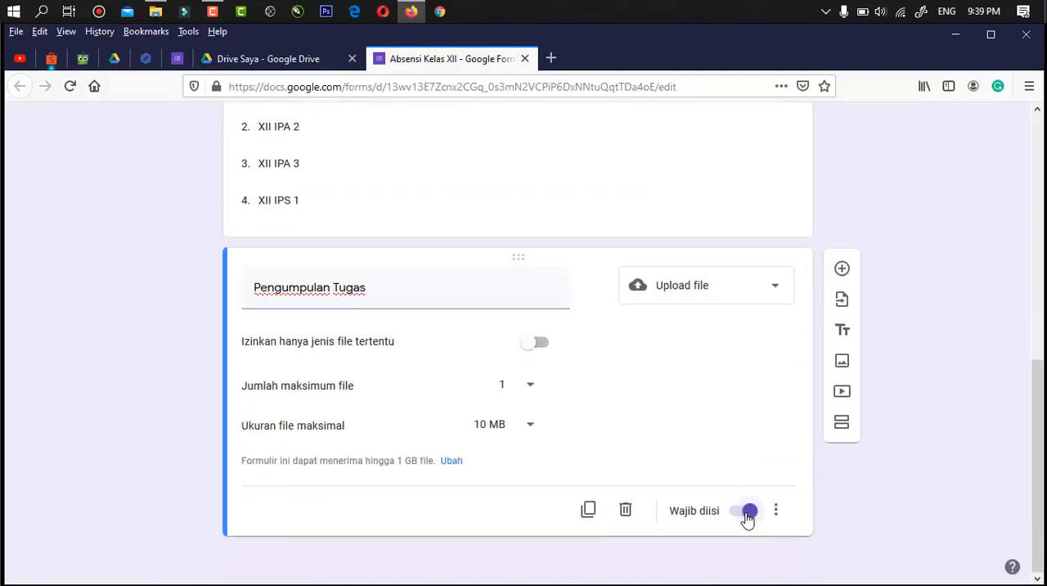
- Review the form's questions from the title down to the file upload, and check the form's responses page
{"action": "scroll", "coordinate": [759, 426], "scroll_direction": "up", "scroll_amount": 6}
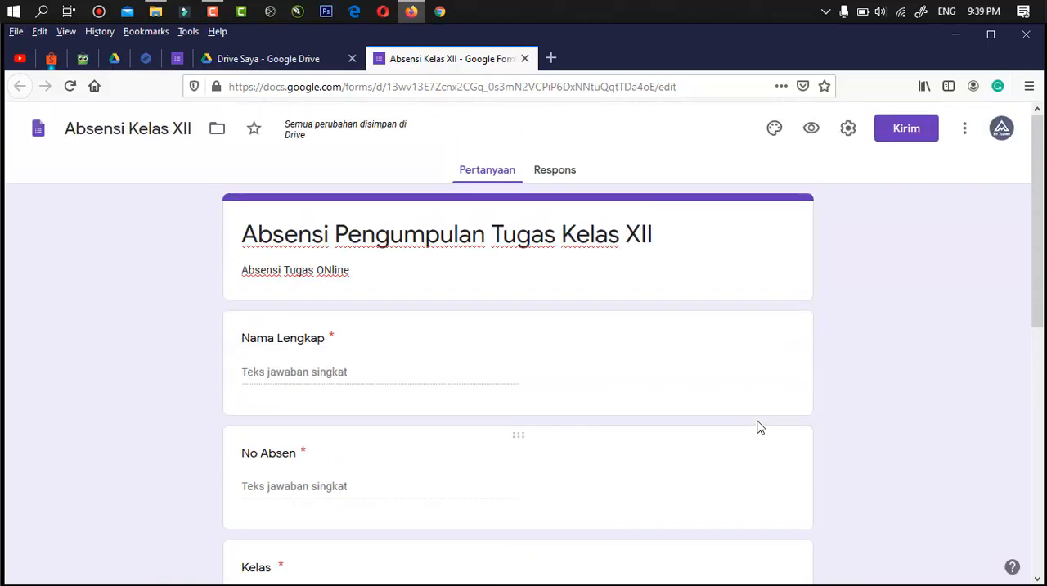
{"action": "scroll", "coordinate": [759, 426], "scroll_direction": "down", "scroll_amount": 5}
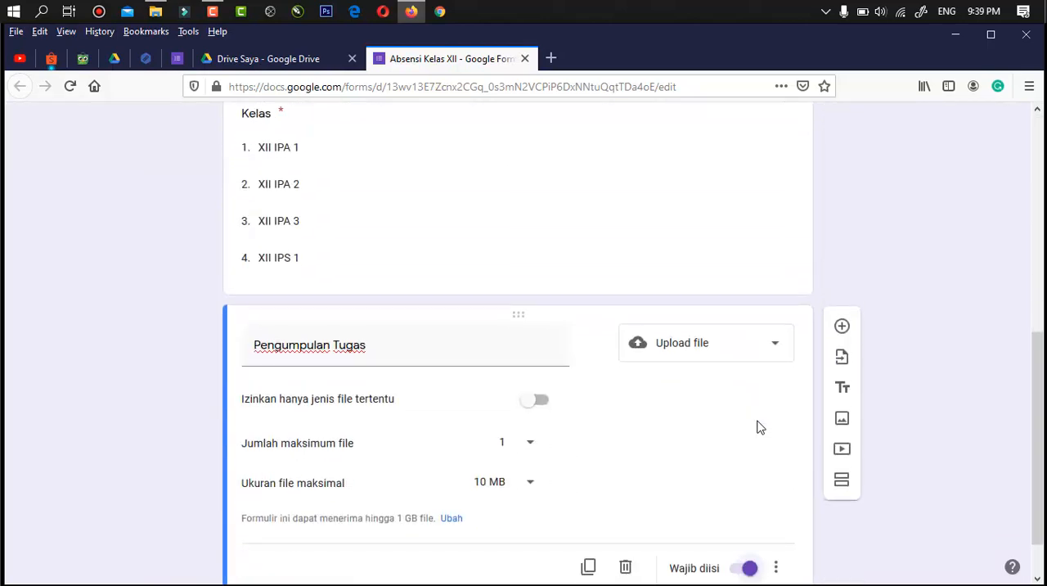
{"action": "scroll", "coordinate": [758, 427], "scroll_direction": "up", "scroll_amount": 2}
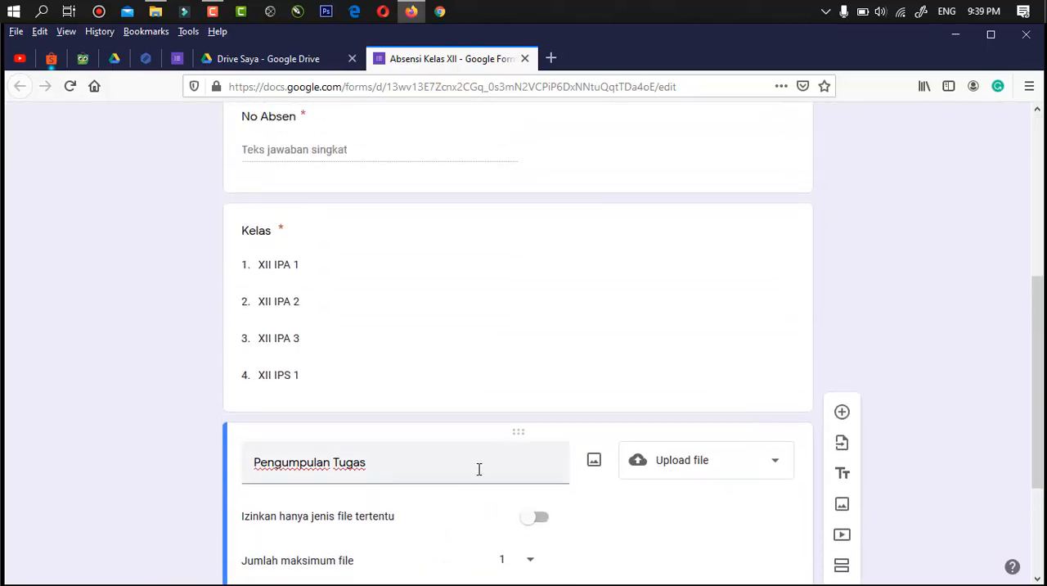
{"action": "key", "text": "F5"}
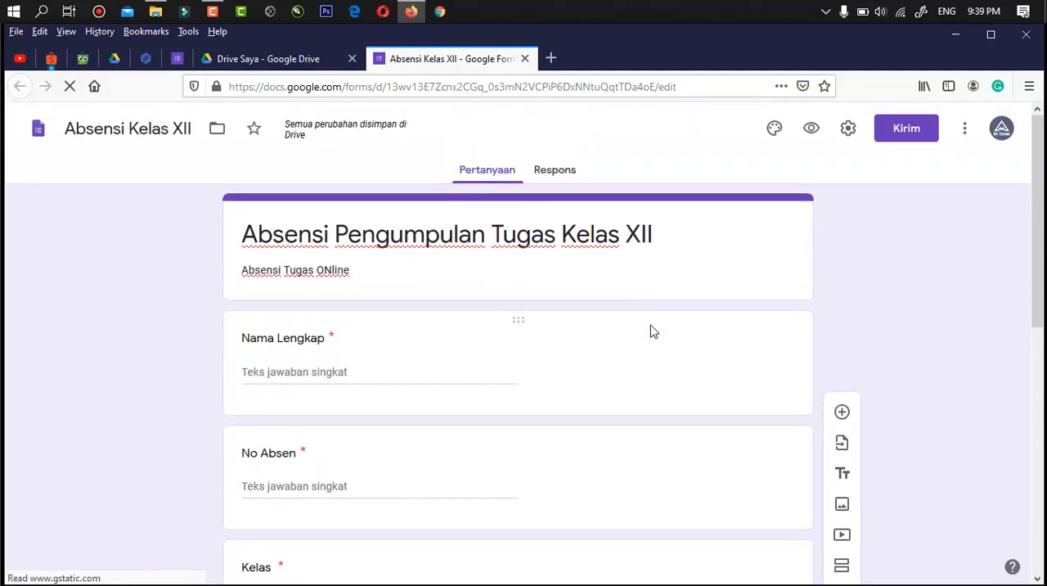
{"action": "left_click", "coordinate": [557, 178]}
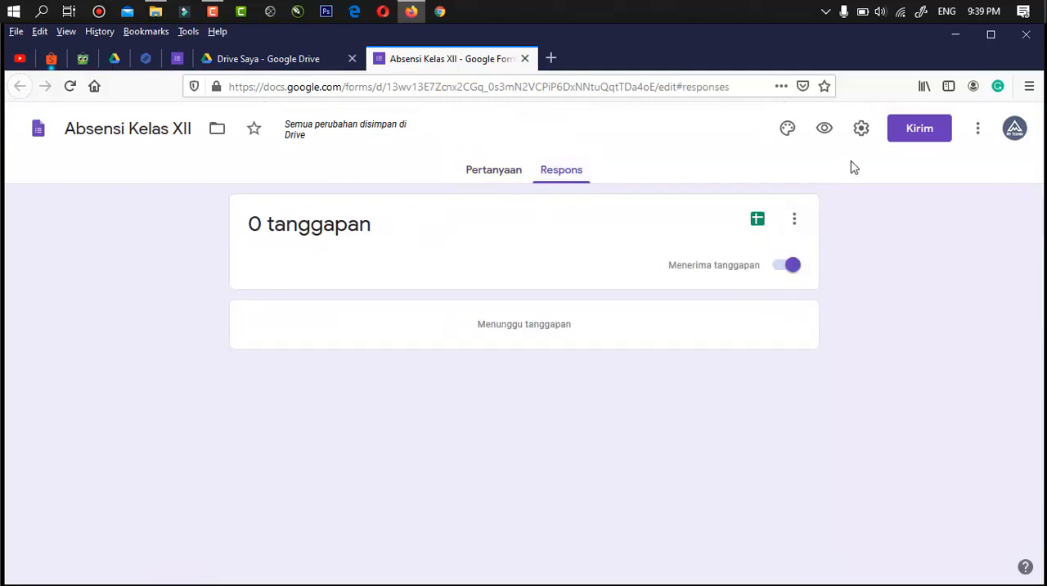
- Turn on the collection of respondents' email addresses in the form's general settings
{"action": "left_click", "coordinate": [861, 131]}
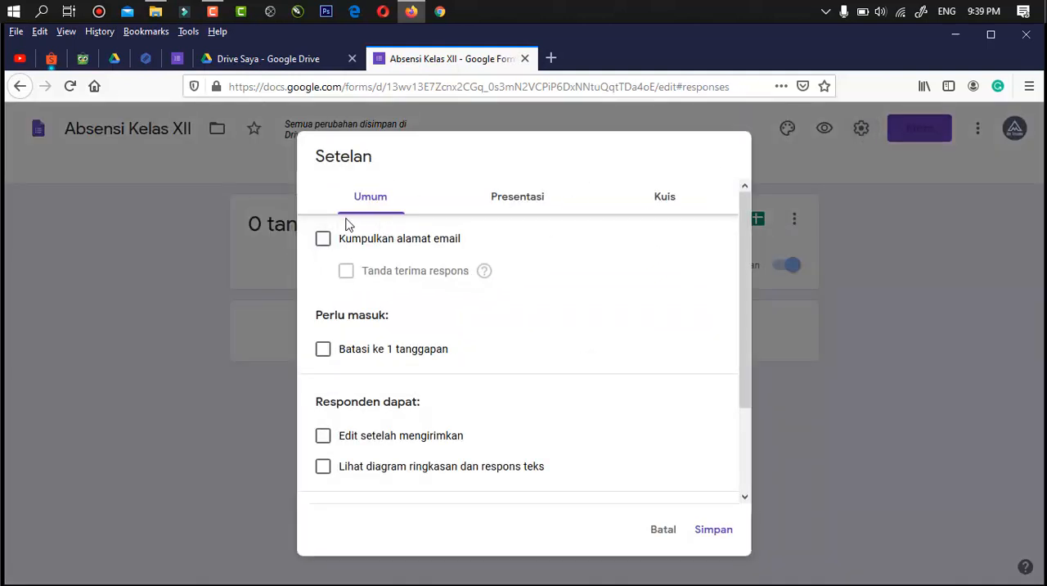
{"action": "left_click", "coordinate": [324, 239]}
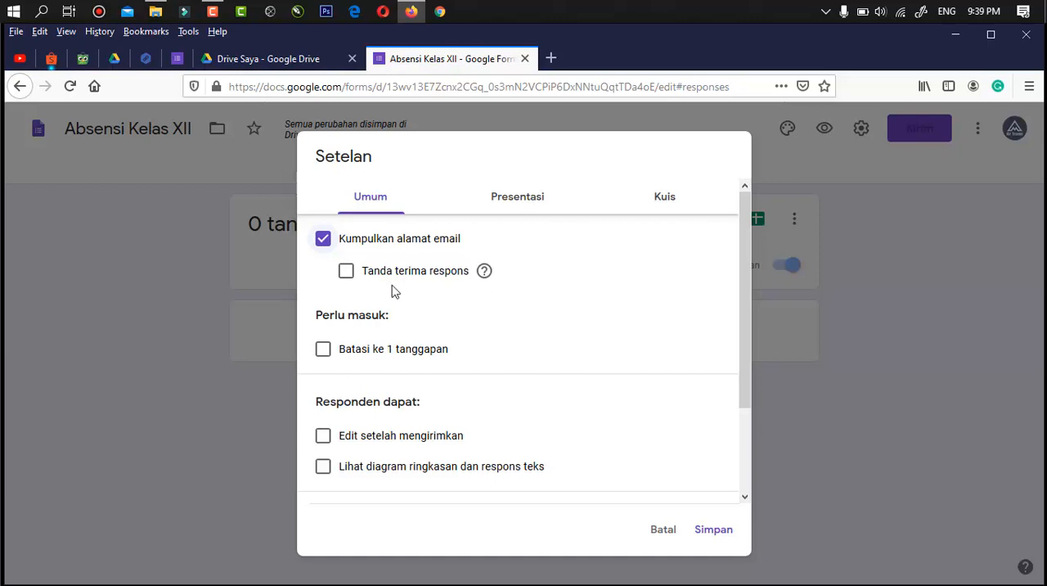
{"action": "scroll", "coordinate": [463, 350], "scroll_direction": "down", "scroll_amount": 3}
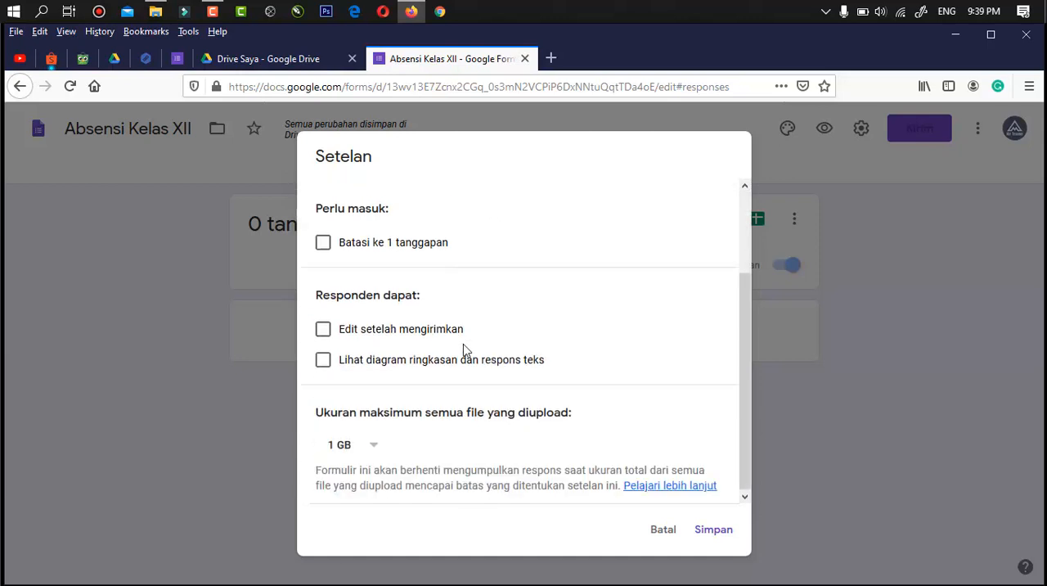
{"action": "scroll", "coordinate": [463, 350], "scroll_direction": "up", "scroll_amount": 3}
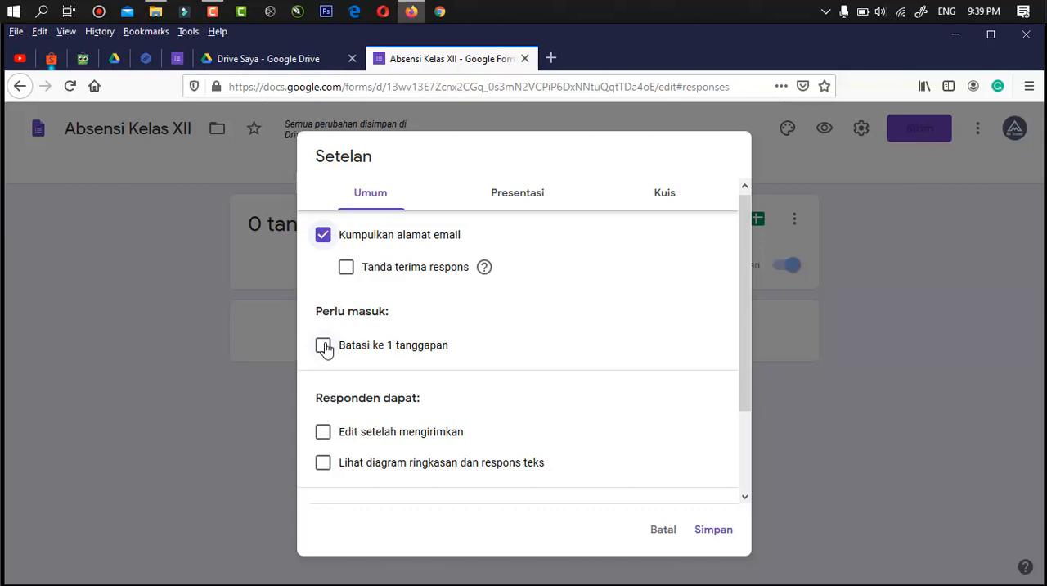
- Try limiting each respondent to 1 response, and switch the limit back off
{"action": "left_click", "coordinate": [324, 346]}
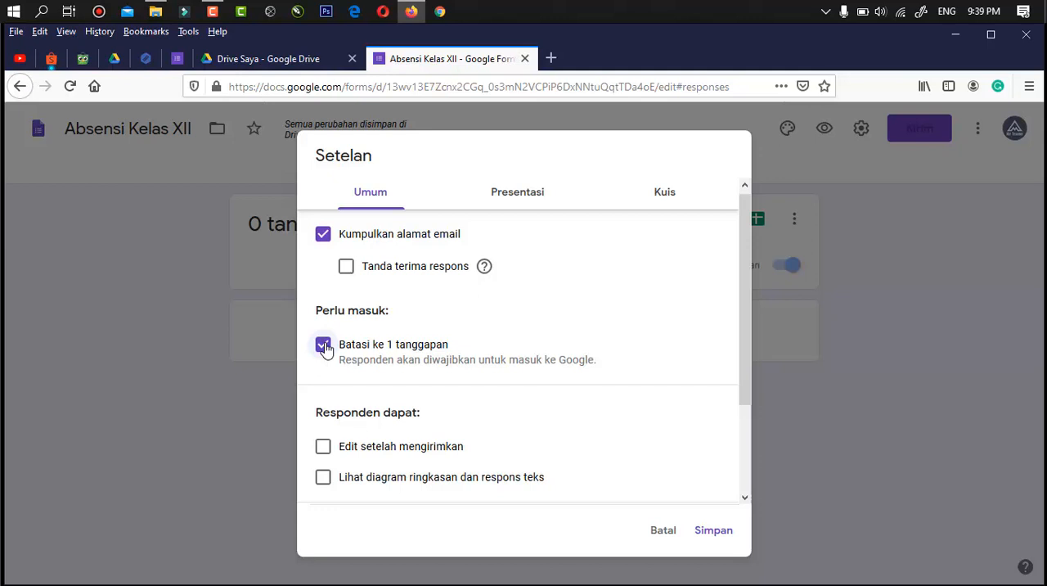
{"action": "scroll", "coordinate": [486, 385], "scroll_direction": "down", "scroll_amount": 3}
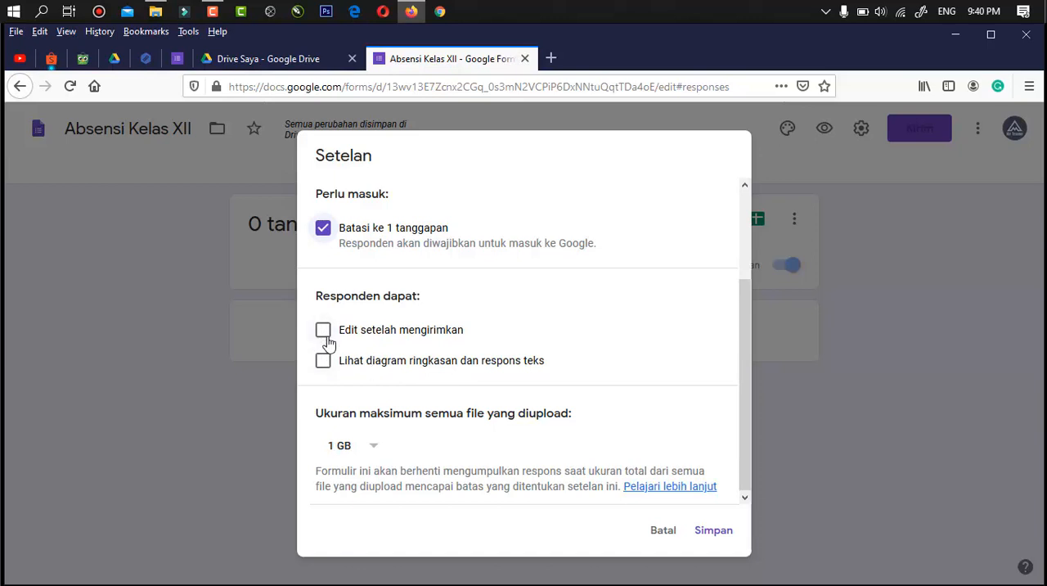
{"action": "scroll", "coordinate": [331, 389], "scroll_direction": "up", "scroll_amount": 3}
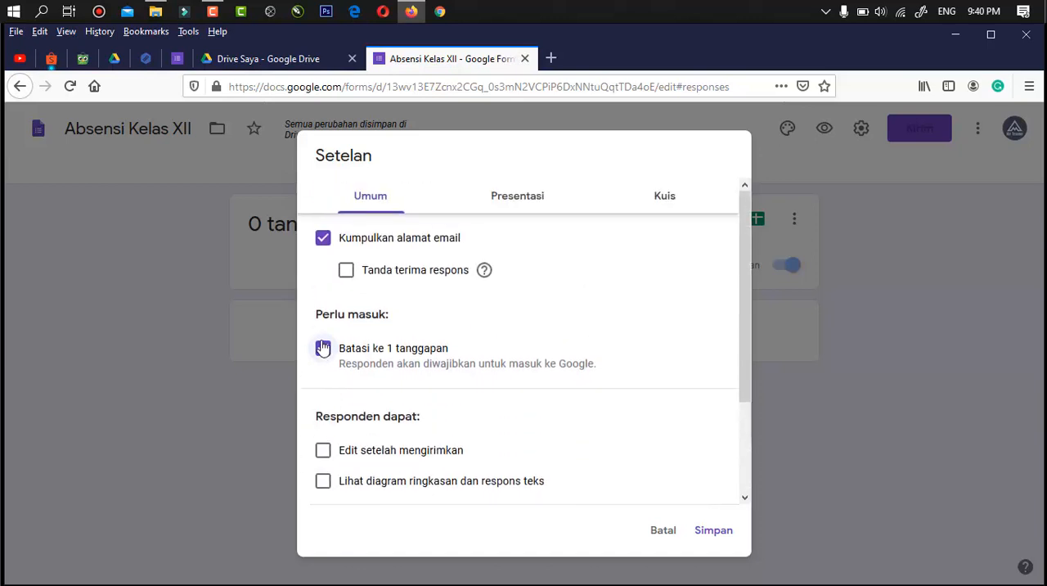
{"action": "left_click", "coordinate": [323, 350]}
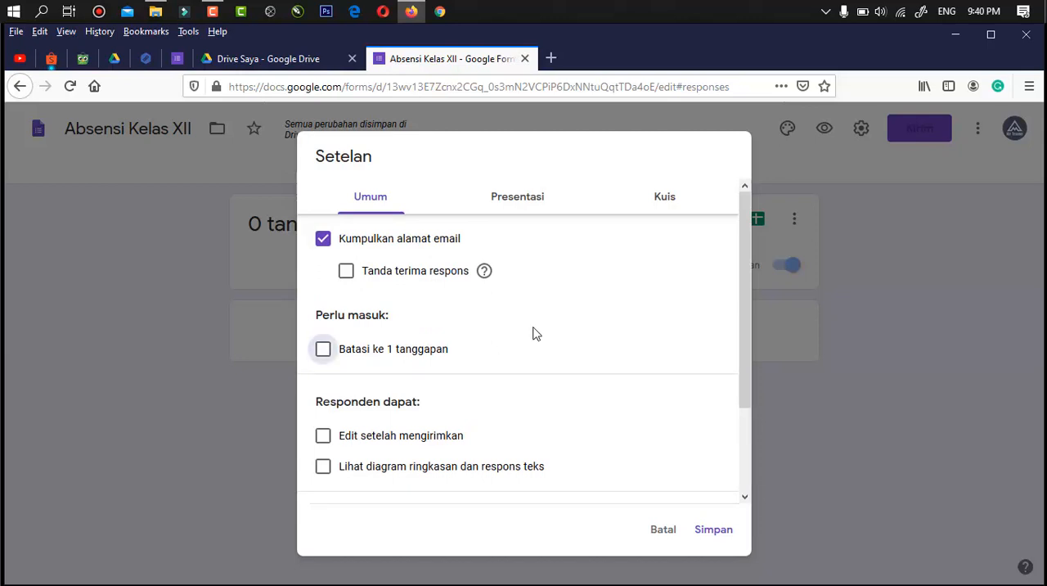
- Enable showing the progress status in the form's presentation settings and save the settings
{"action": "left_click", "coordinate": [516, 201]}
{"action": "left_click", "coordinate": [324, 248]}
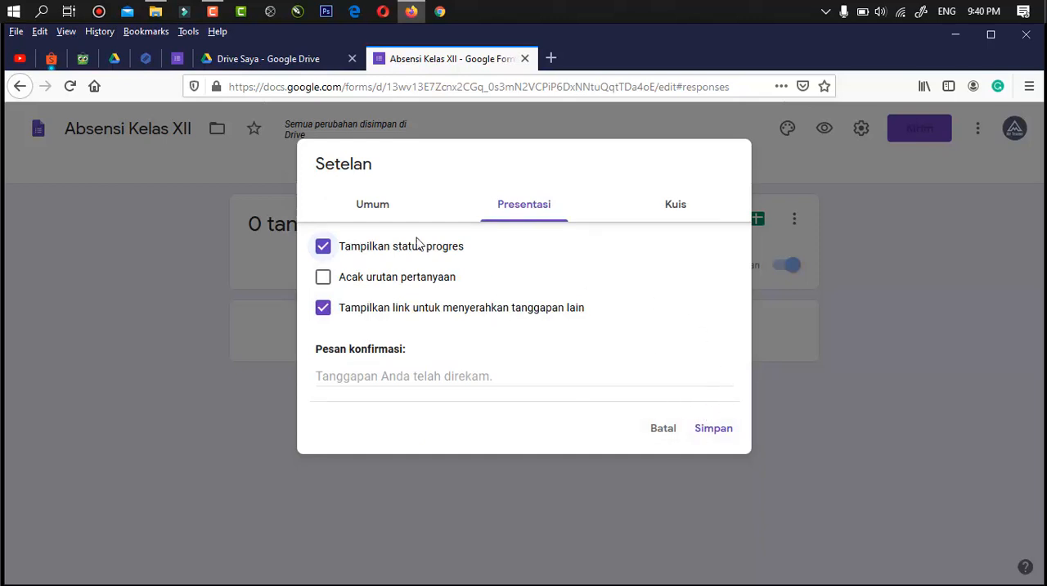
{"action": "left_click", "coordinate": [368, 210]}
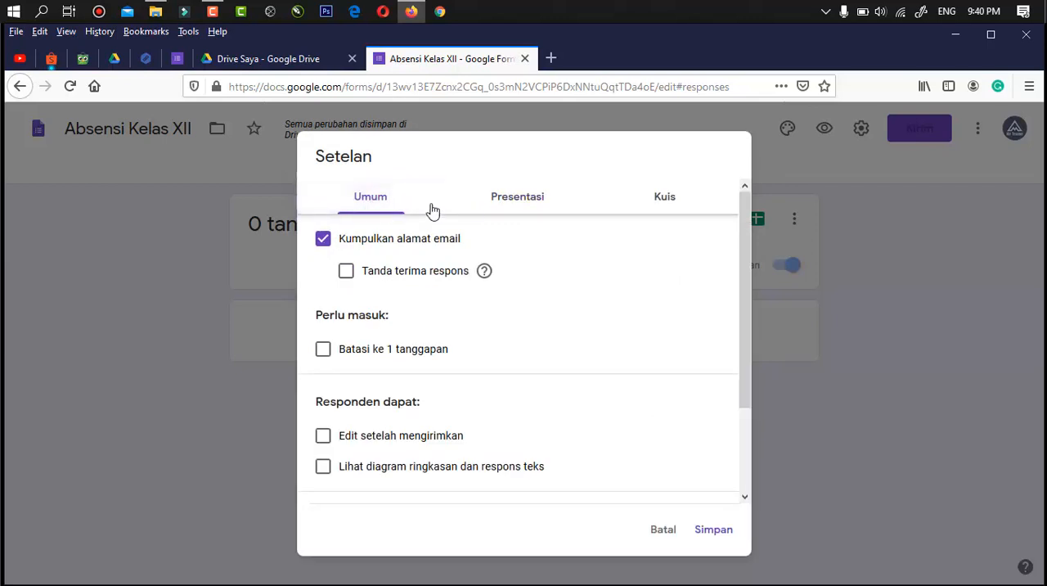
{"action": "left_click", "coordinate": [502, 204]}
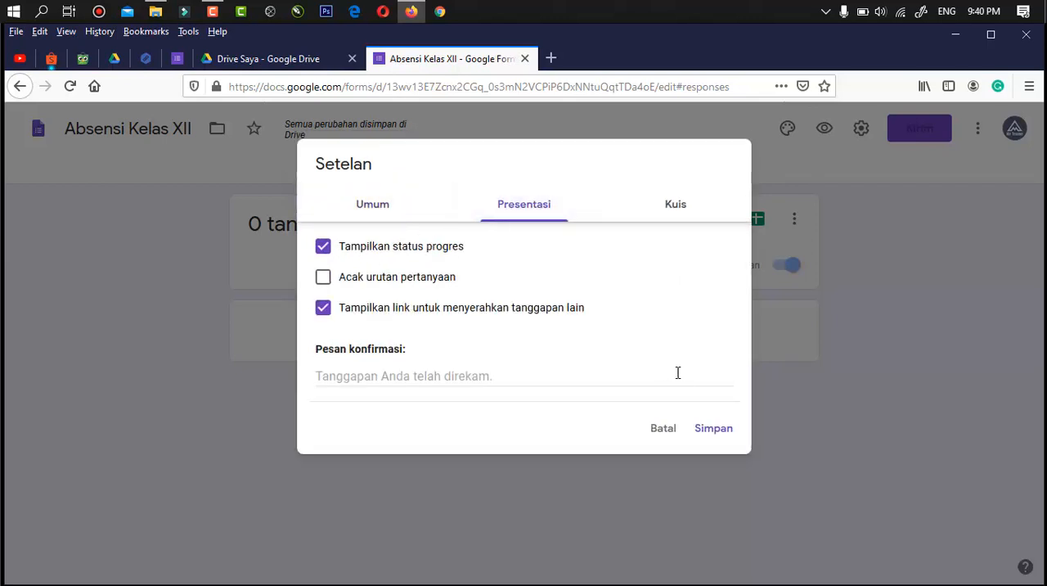
{"action": "left_click", "coordinate": [710, 439]}
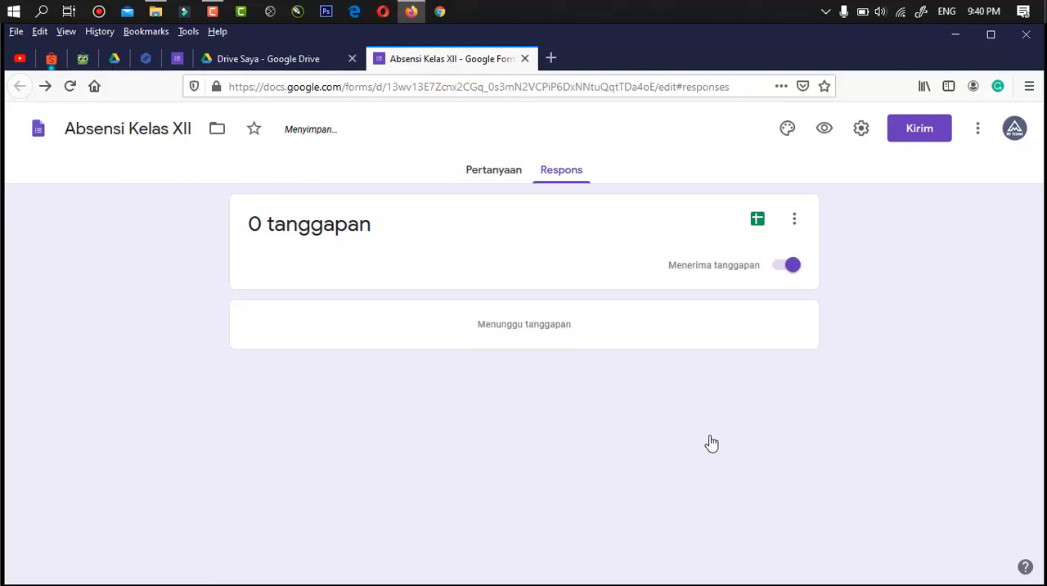
- Return to the form's questions and bring up the shareable link among the form's sending options
{"action": "left_click", "coordinate": [489, 176]}
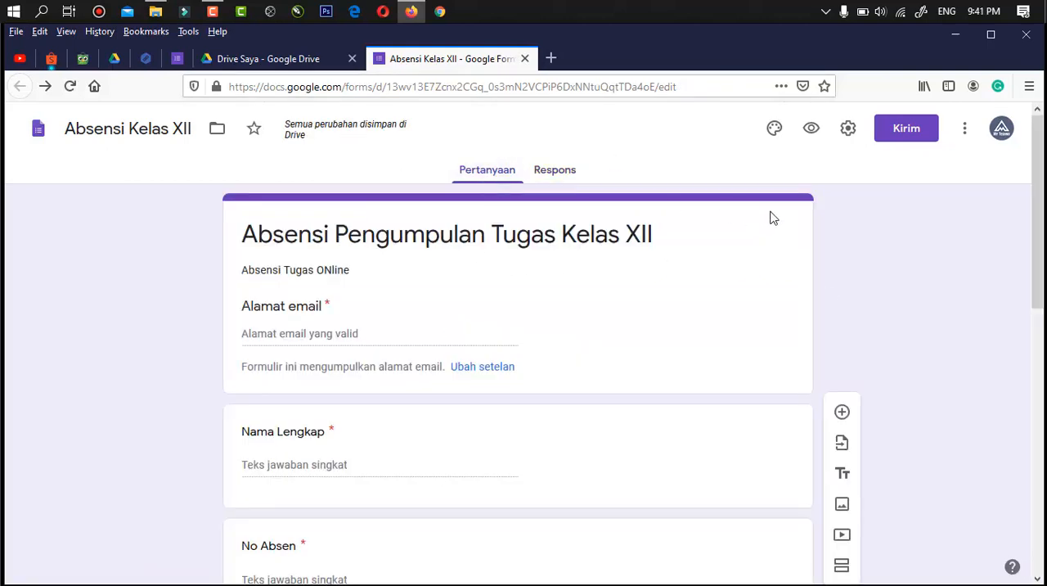
{"action": "left_click", "coordinate": [906, 131]}
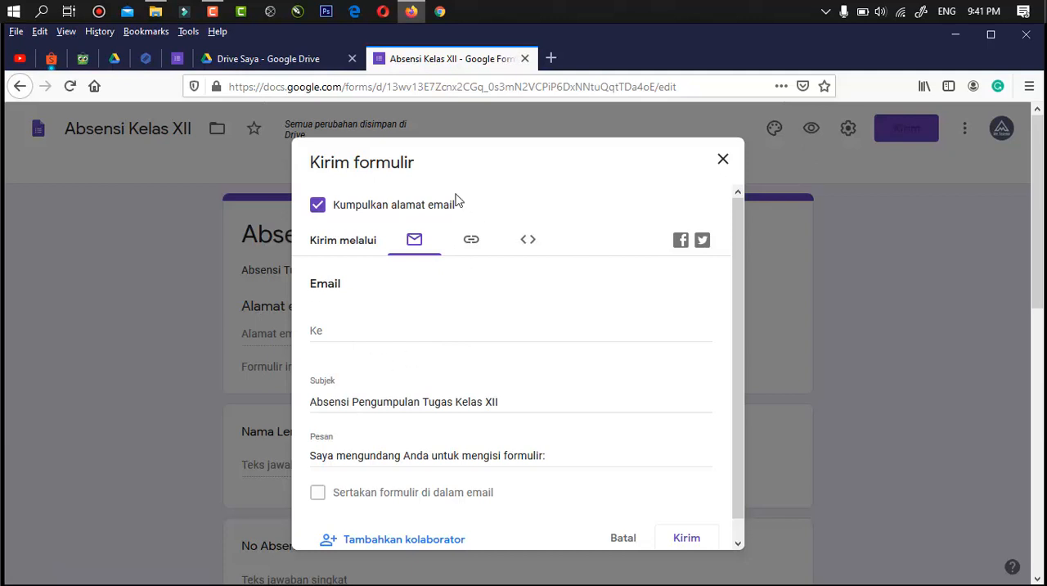
{"action": "left_click", "coordinate": [472, 244]}
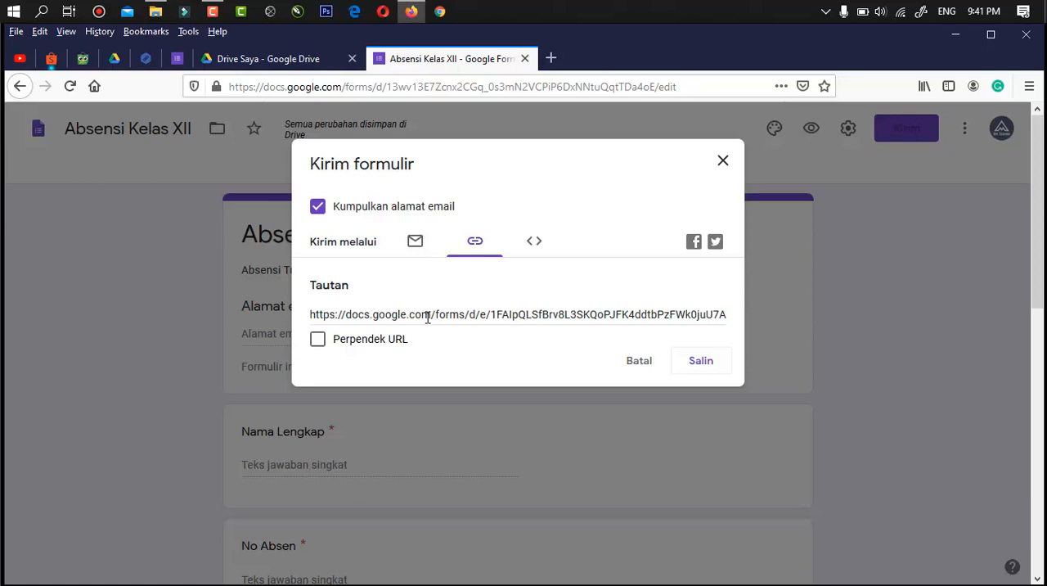
{"action": "left_click_drag", "start_coordinate": [311, 317], "coordinate": [751, 325]}
{"action": "left_click", "coordinate": [436, 288]}
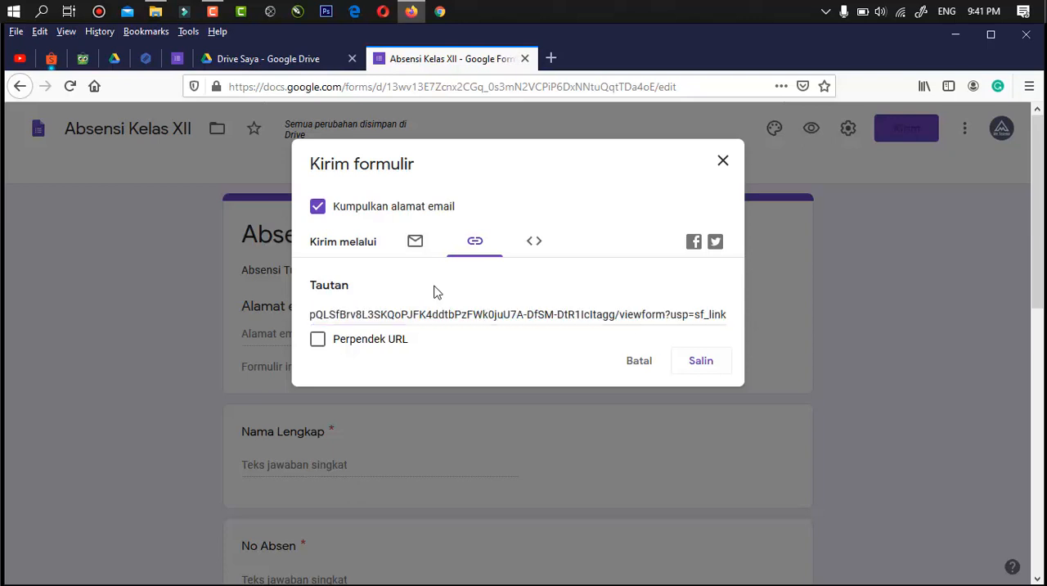
- Shorten the form's shareable URL and copy the shortened link
{"action": "left_click", "coordinate": [318, 341]}
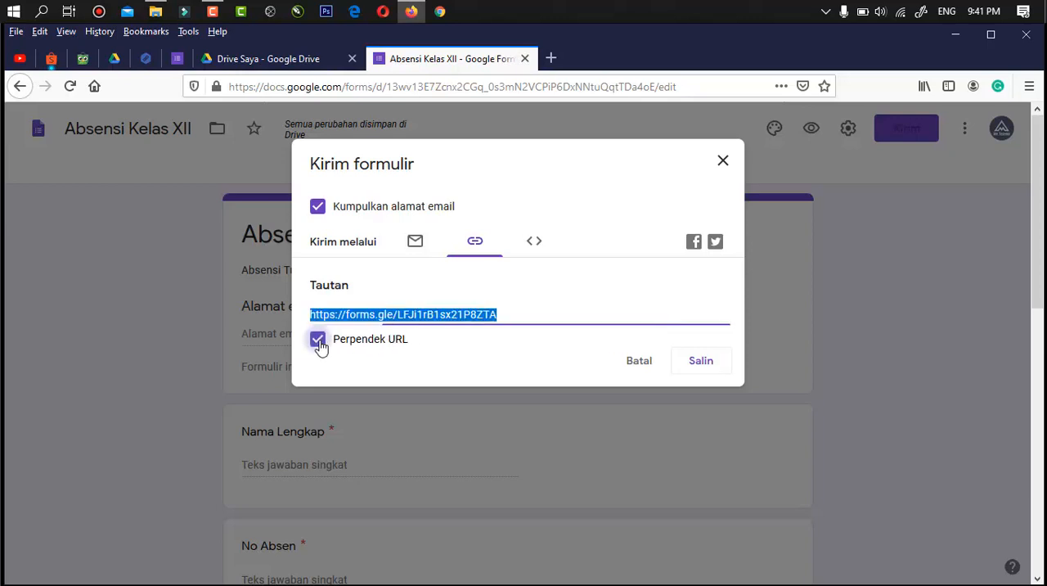
{"action": "left_click", "coordinate": [531, 316]}
{"action": "key", "text": "ctrl+c"}
{"action": "left_click", "coordinate": [705, 364]}
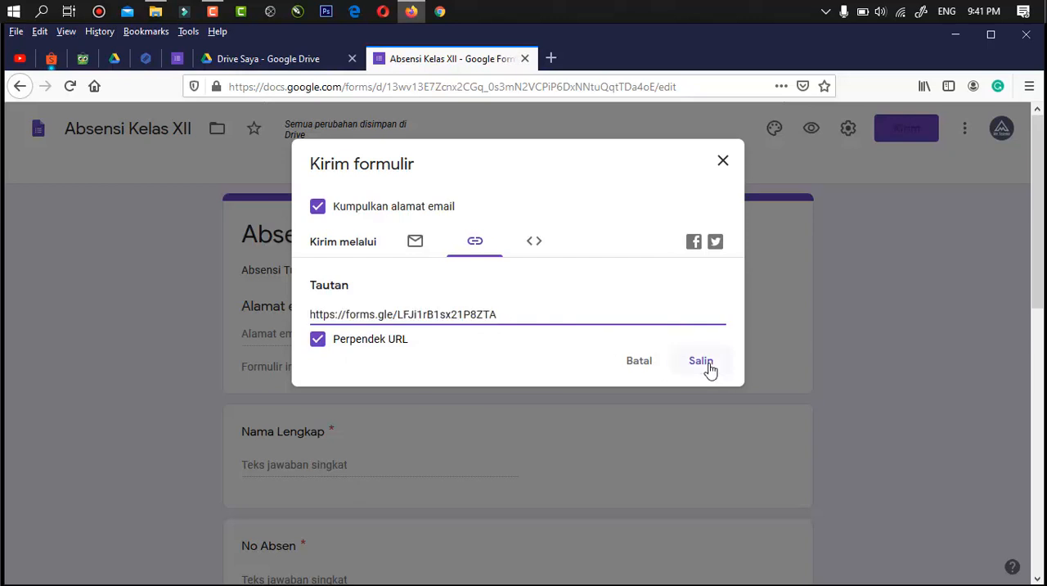
- Close the sending options and open the copied short form link in a new browser tab to view the respondent form
{"action": "left_click", "coordinate": [724, 161]}
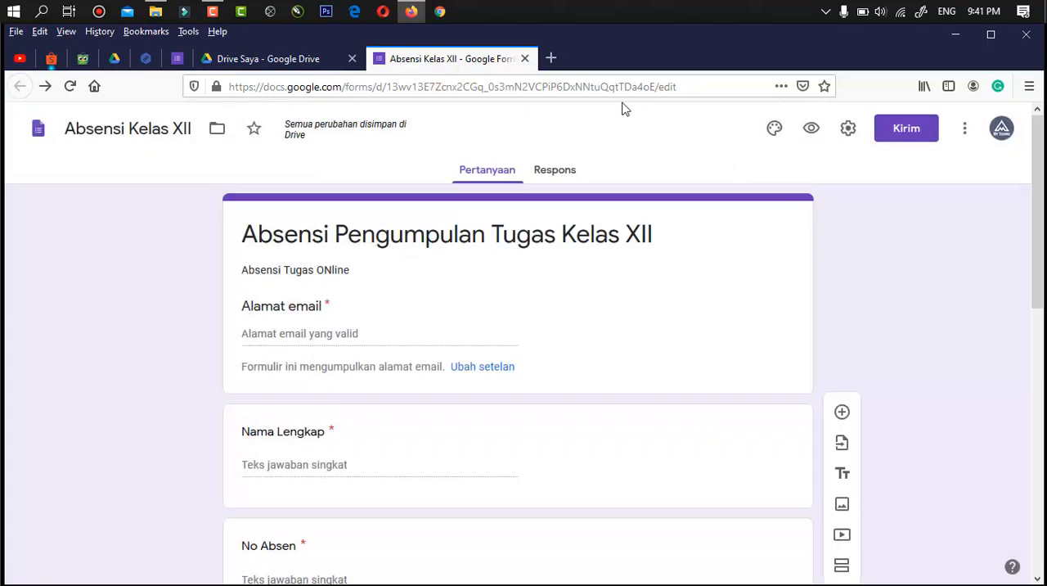
{"action": "left_click", "coordinate": [551, 59]}
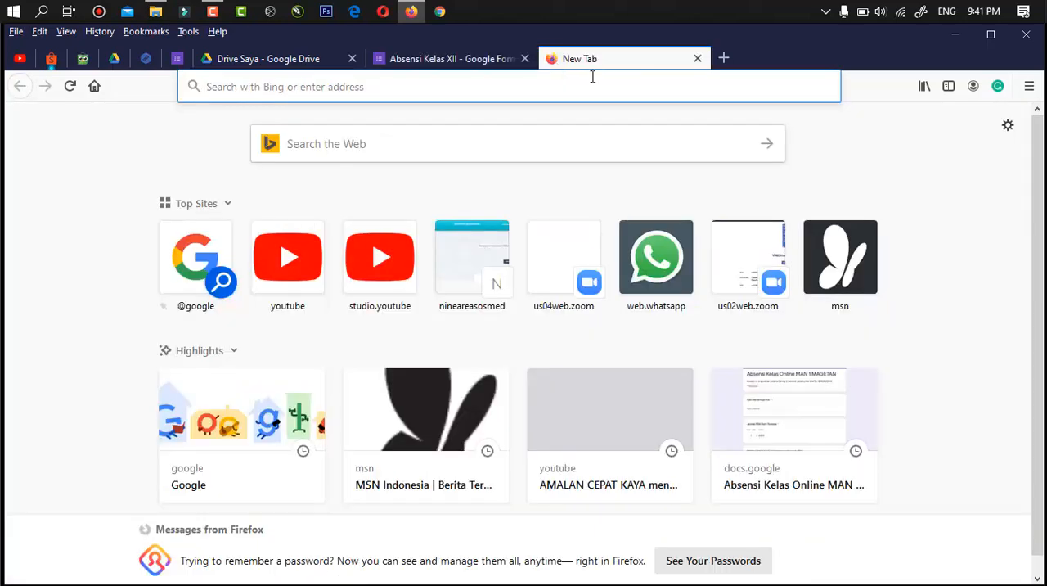
{"action": "key", "text": "ctrl+v"}
{"action": "key", "text": "Return"}
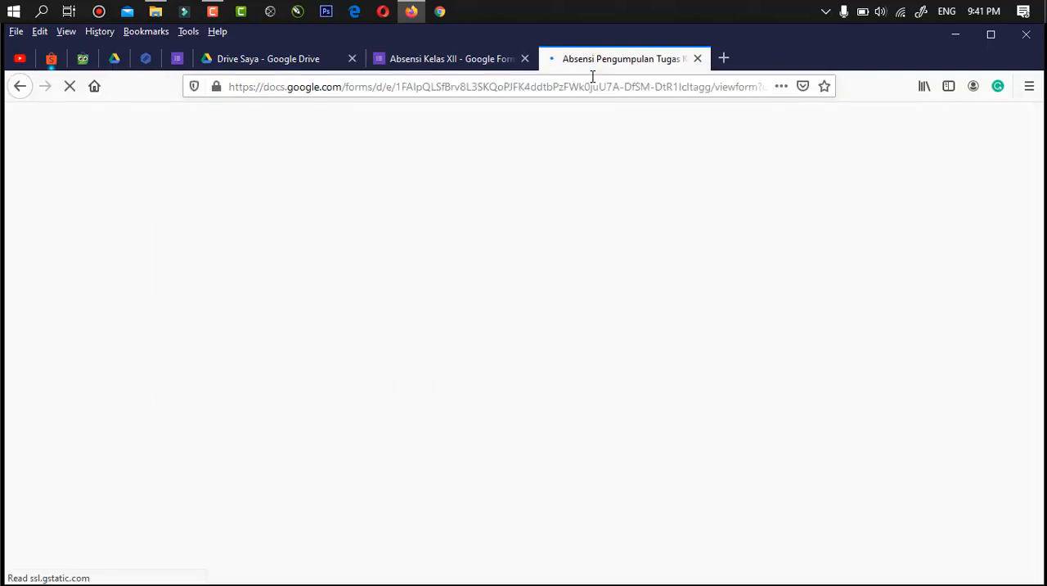
{"action": "scroll", "coordinate": [561, 217], "scroll_direction": "down", "scroll_amount": 1}
{"action": "scroll", "coordinate": [561, 217], "scroll_direction": "down", "scroll_amount": 5}
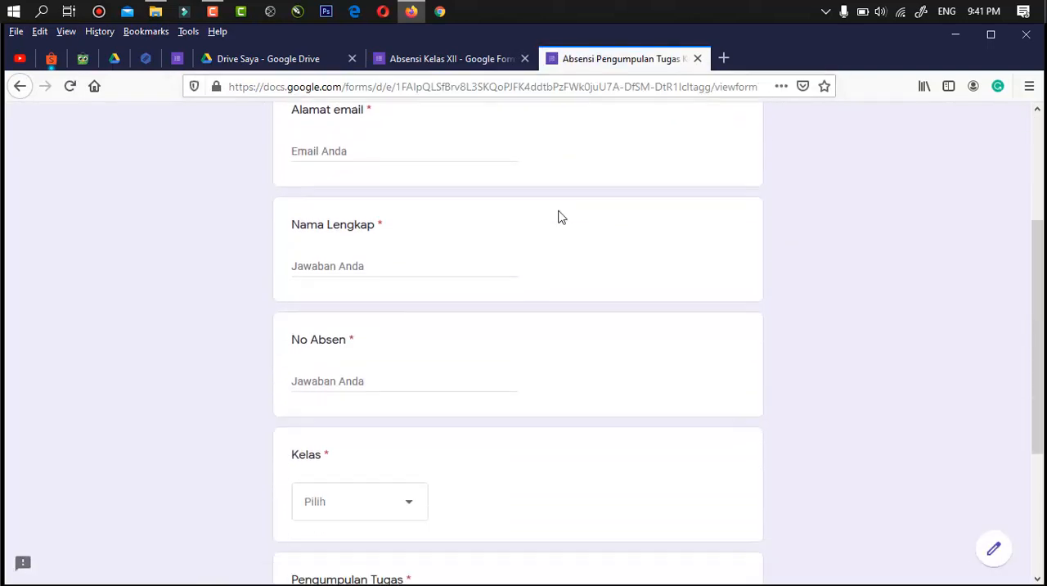
{"action": "scroll", "coordinate": [561, 217], "scroll_direction": "up", "scroll_amount": 5}
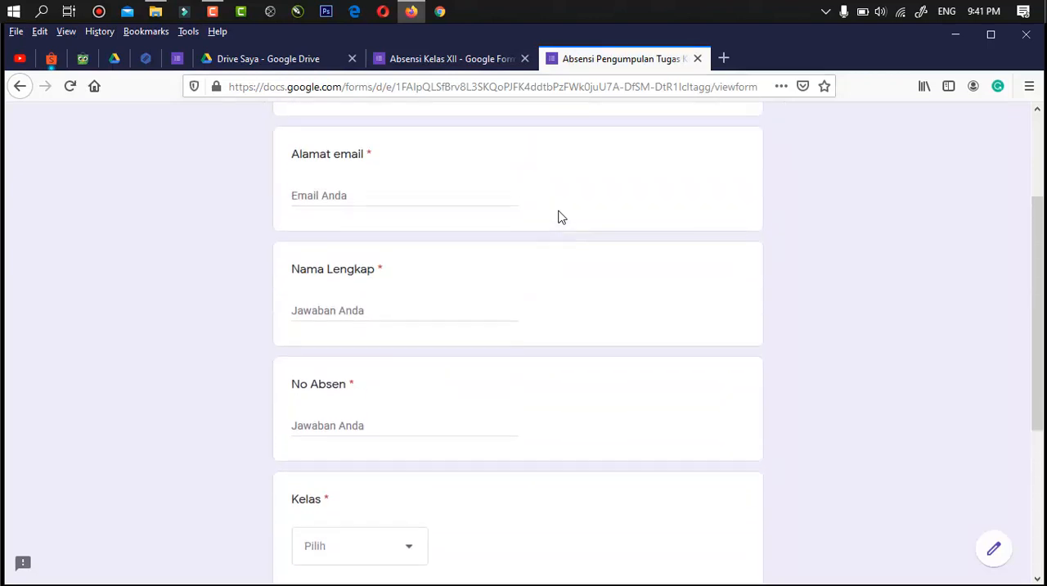
- Fill in the respondent's email address and full name in the Alamat email and Nama Lengkap fields
{"action": "left_click", "coordinate": [411, 350]}
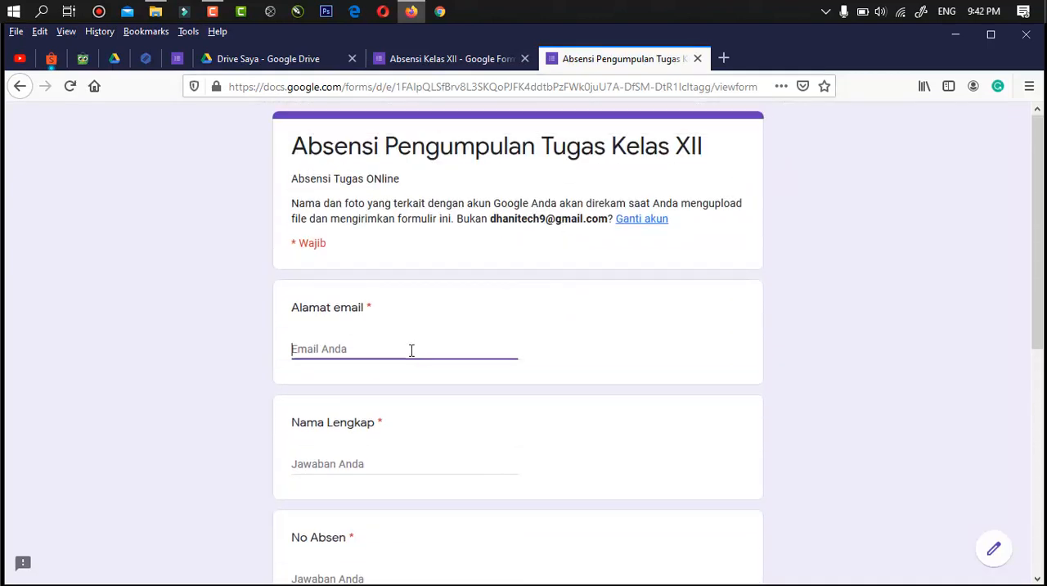
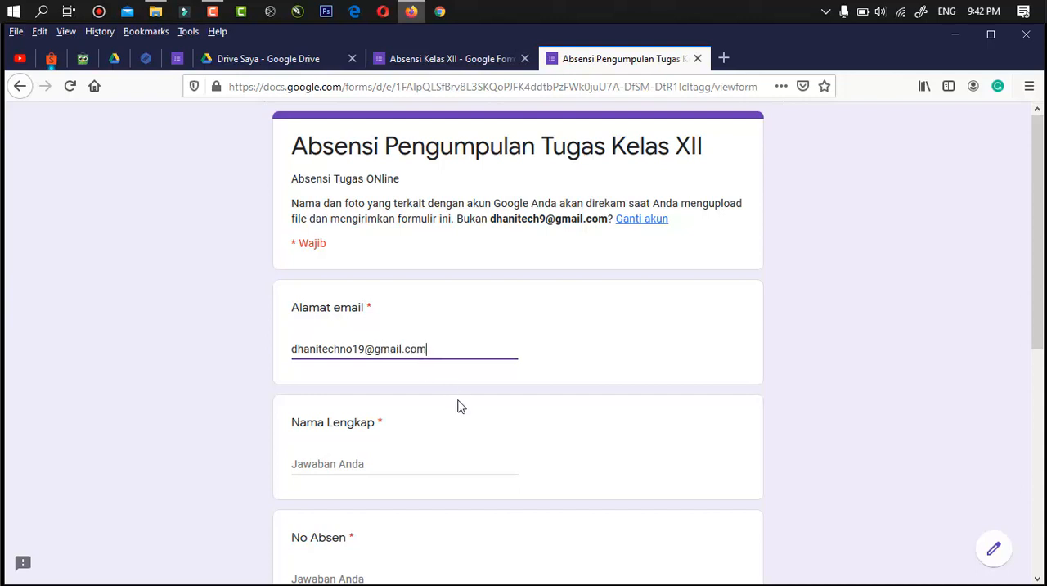
{"action": "scroll", "coordinate": [455, 407], "scroll_direction": "down", "scroll_amount": 3}
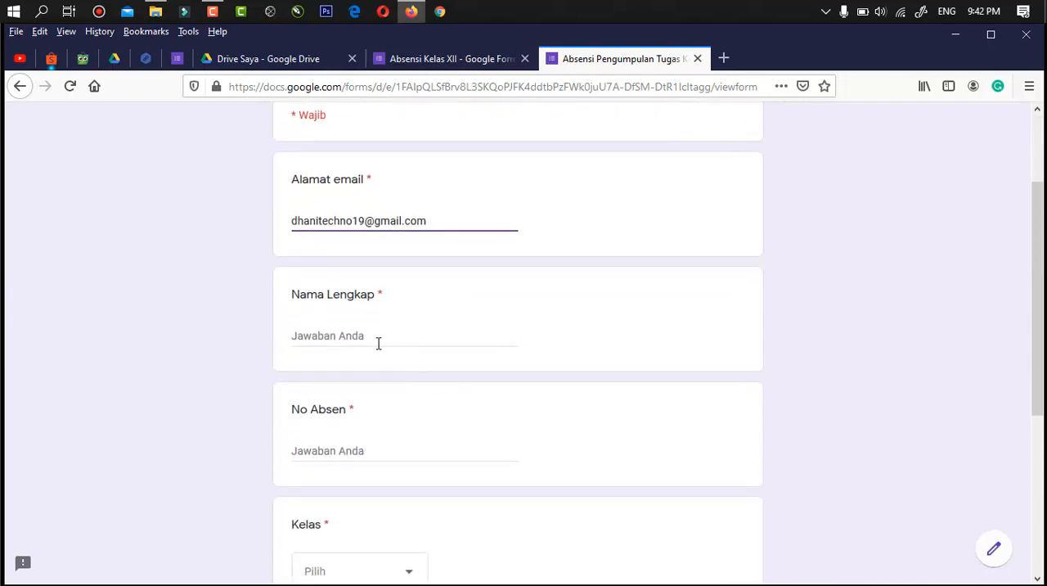
{"action": "left_click", "coordinate": [375, 339]}
{"action": "type", "text": "Dhani"}
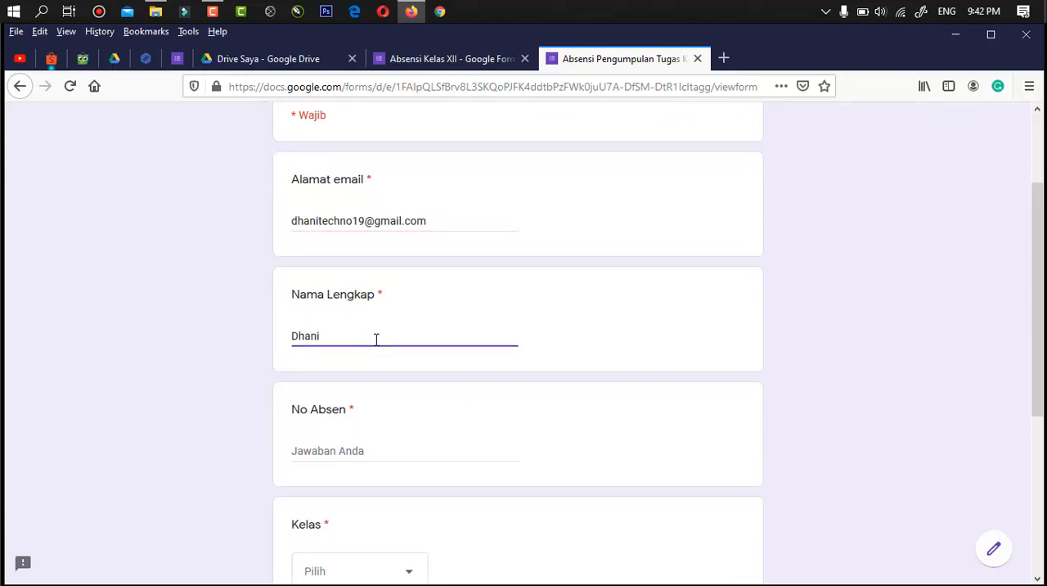
- Enter 7777 as the No Absen answer and choose XII IPA 1 as the Kelas
{"action": "scroll", "coordinate": [376, 340], "scroll_direction": "down", "scroll_amount": 5}
{"action": "left_click", "coordinate": [334, 156]}
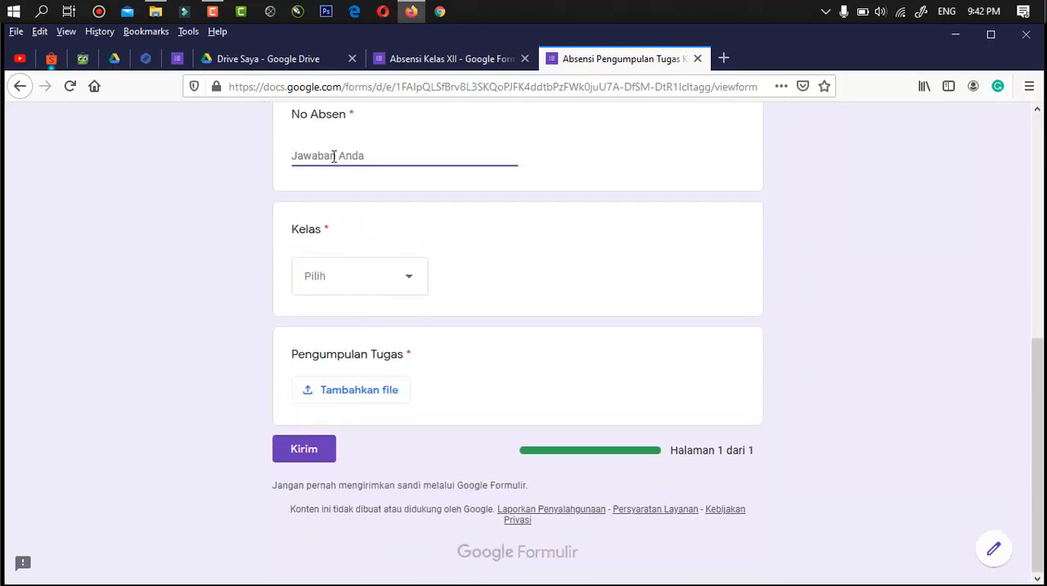
{"action": "type", "text": "7777"}
{"action": "left_click", "coordinate": [392, 279]}
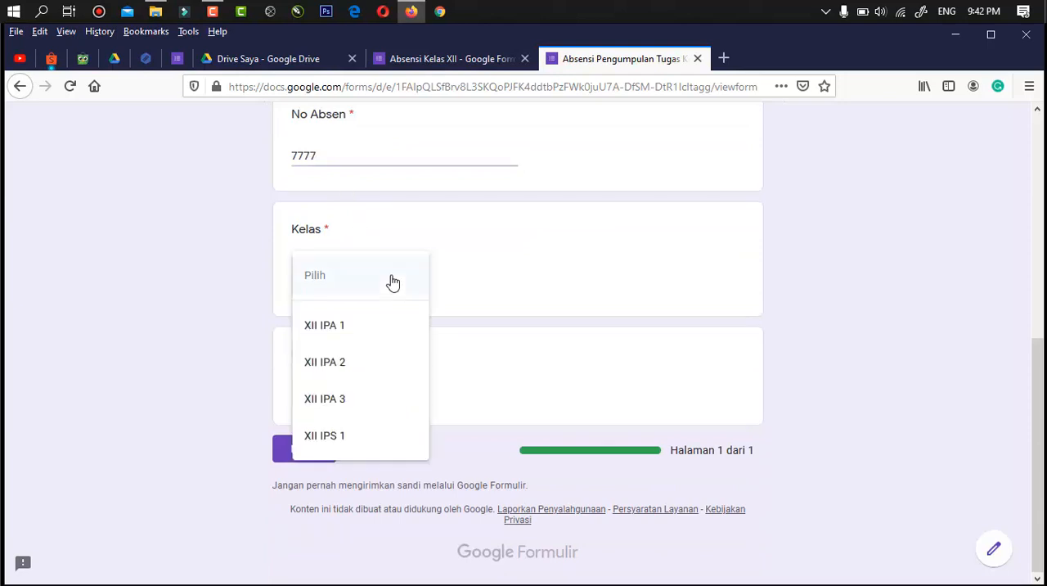
{"action": "left_click", "coordinate": [334, 325]}
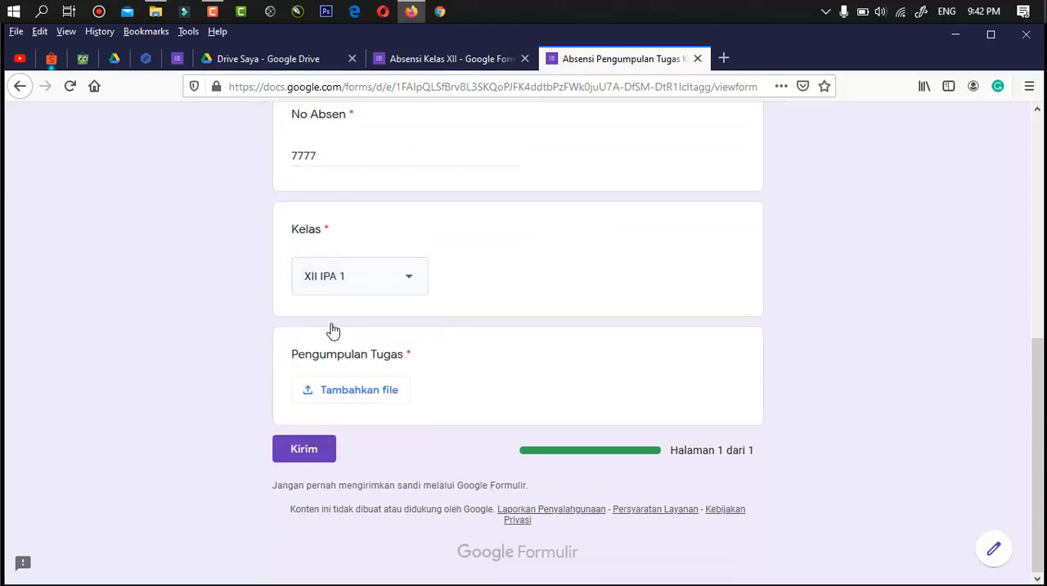
- Upload Screenshot_1.jpg from the D.A.T.A (D:) drive as the Pengumpulan Tugas file and submit the form
{"action": "left_click", "coordinate": [357, 400]}
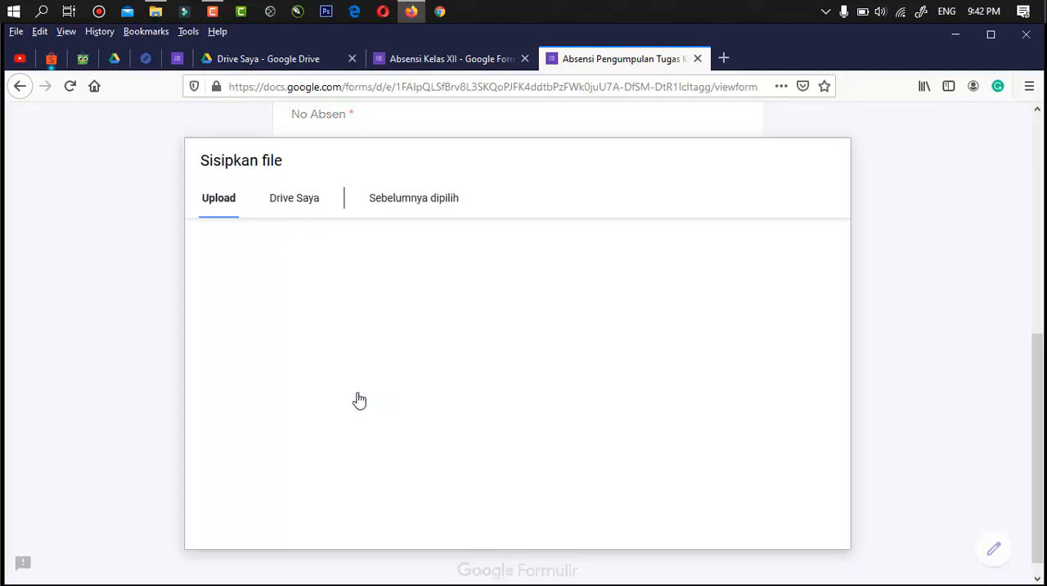
{"action": "left_click", "coordinate": [507, 361]}
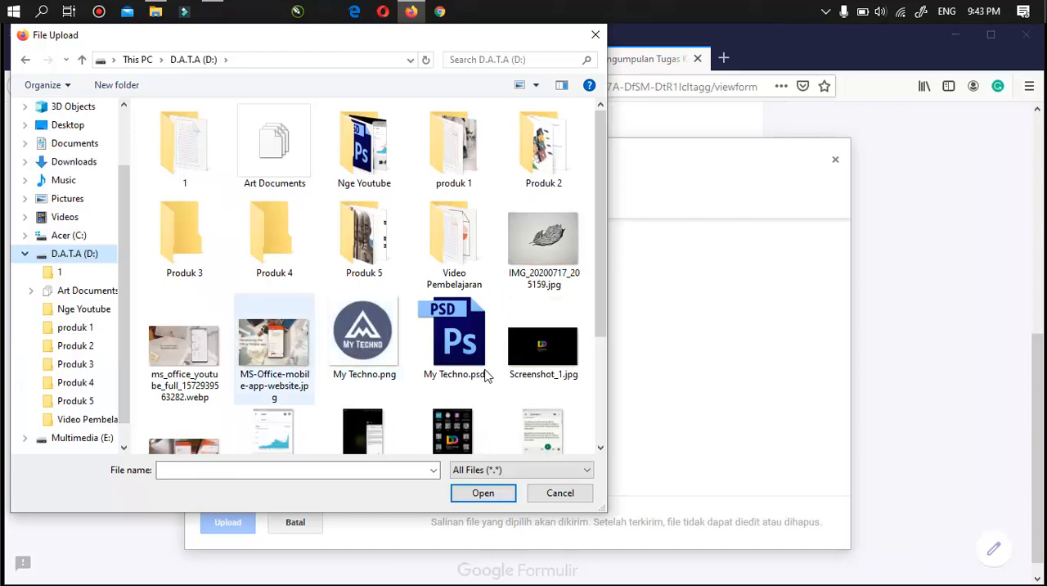
{"action": "left_click", "coordinate": [278, 351]}
{"action": "left_click", "coordinate": [535, 360]}
{"action": "left_click", "coordinate": [491, 495]}
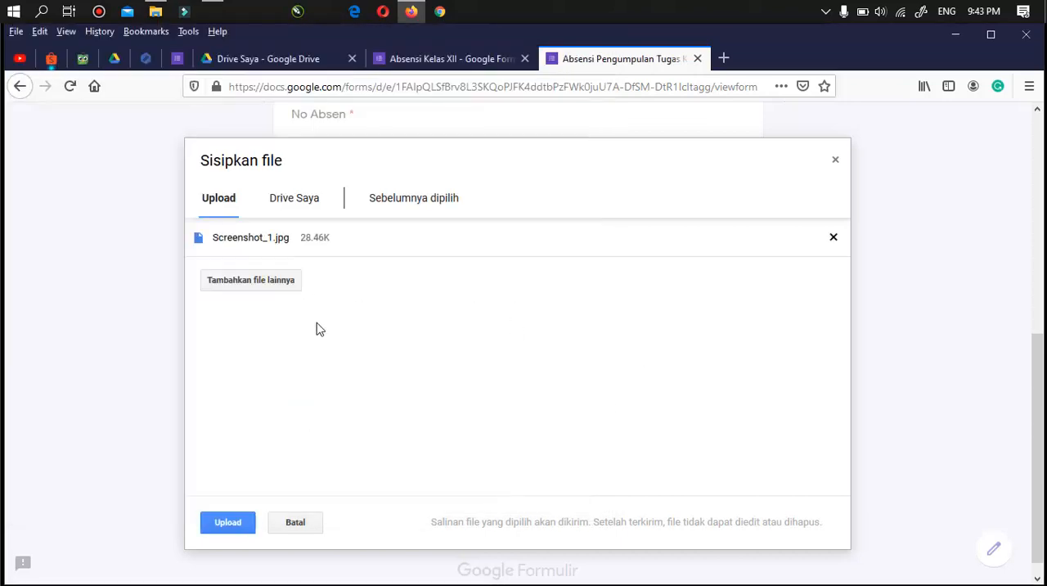
{"action": "left_click", "coordinate": [230, 528]}
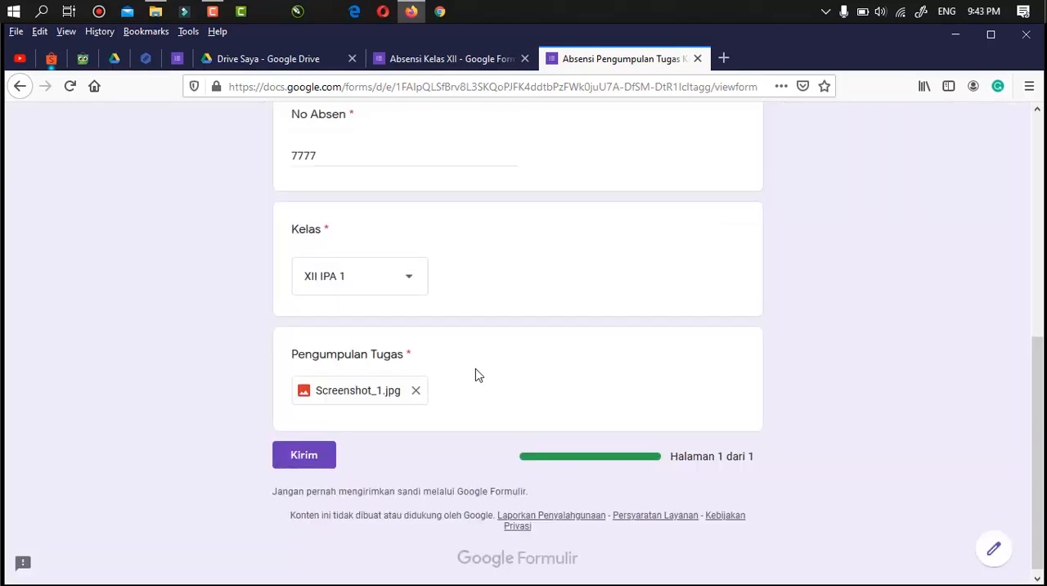
{"action": "left_click", "coordinate": [310, 458]}
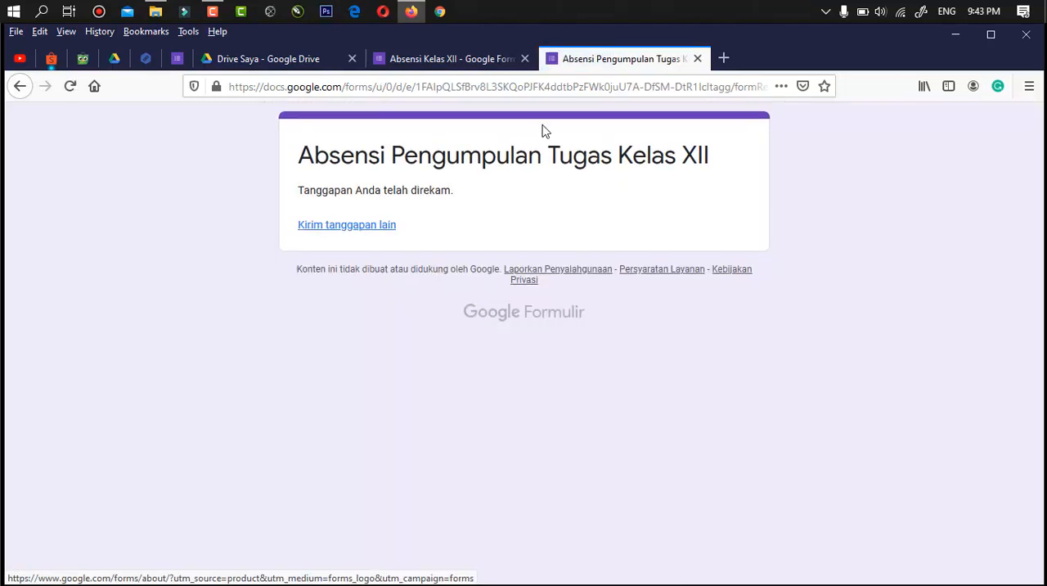
- Close the submission page, look over the files in Drive, and view the response summary of the Absensi Kelas XII form
{"action": "left_click", "coordinate": [697, 59]}
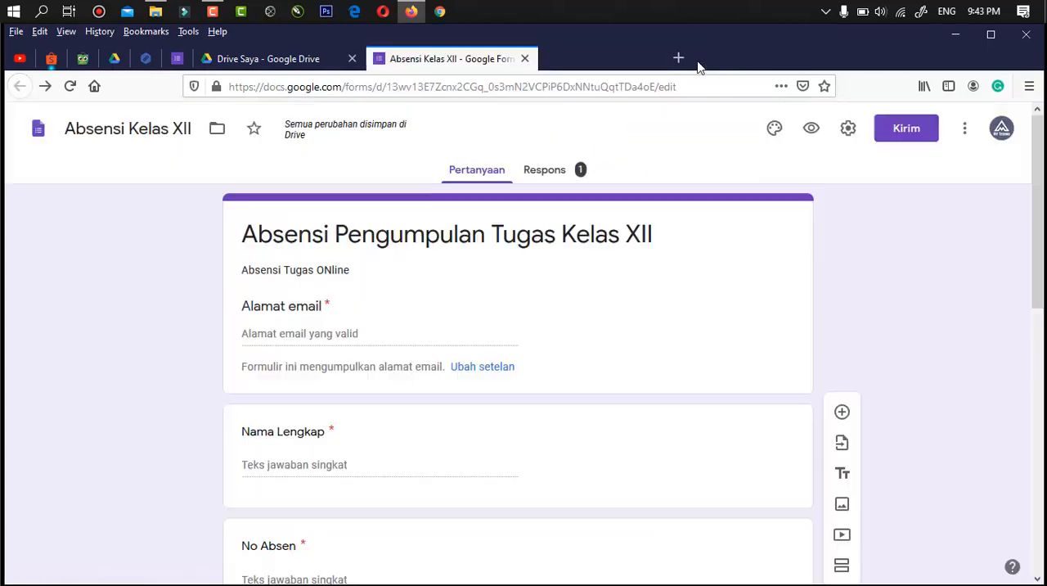
{"action": "left_click", "coordinate": [275, 62]}
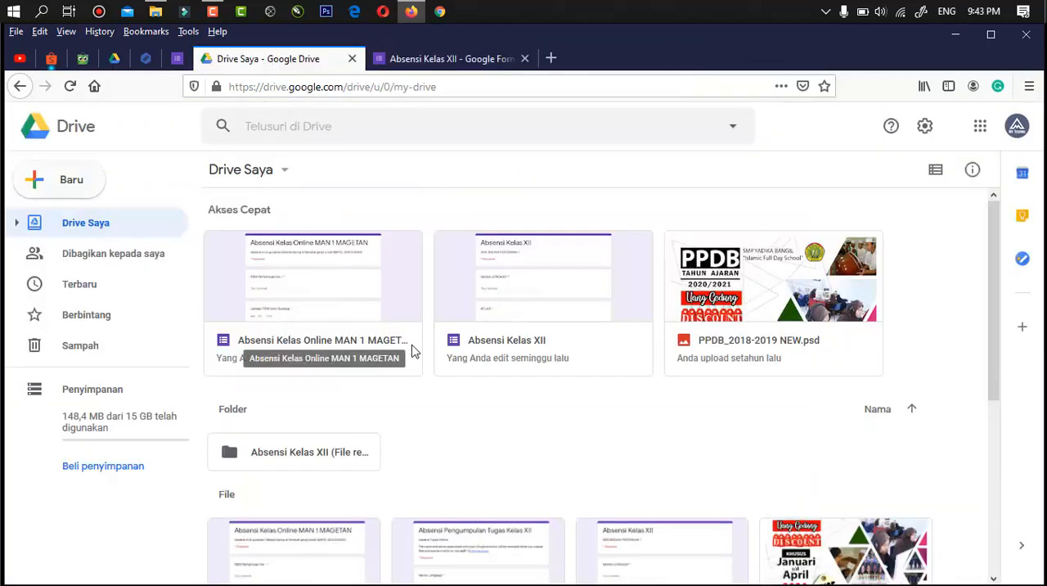
{"action": "scroll", "coordinate": [501, 386], "scroll_direction": "down", "scroll_amount": 2}
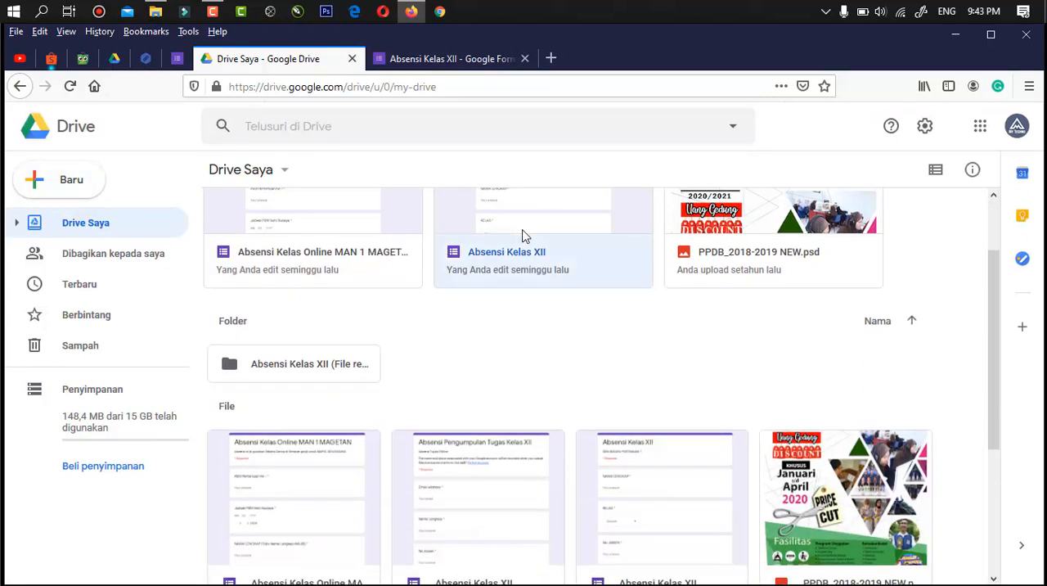
{"action": "left_click", "coordinate": [486, 60]}
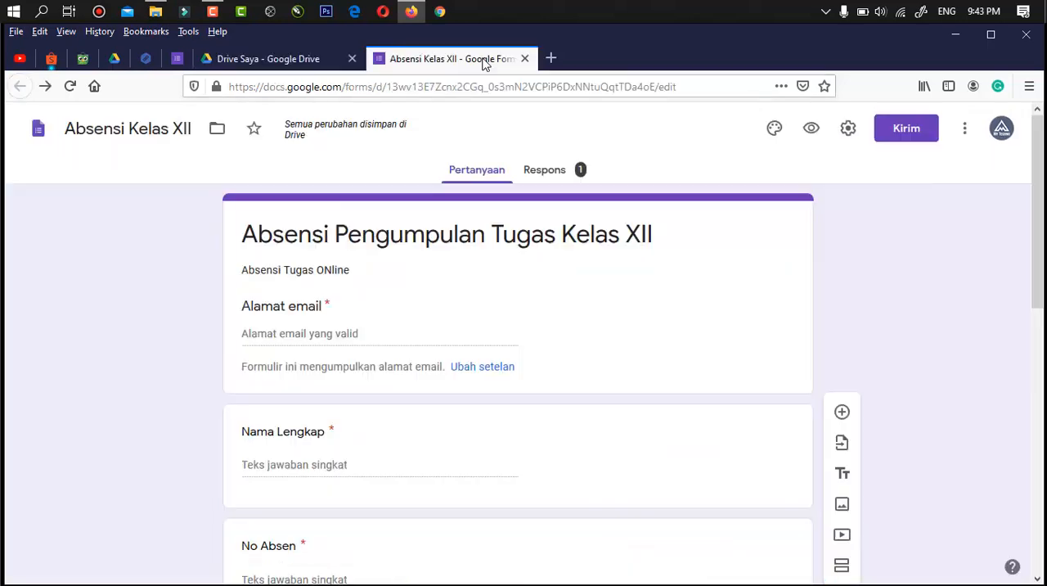
{"action": "left_click", "coordinate": [552, 173]}
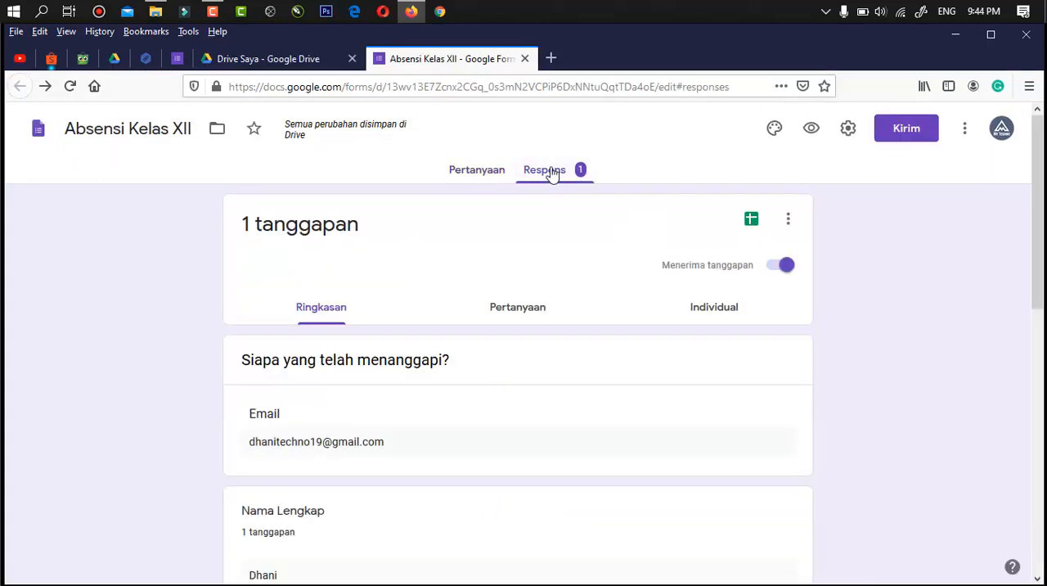
- Create a new spreadsheet named Absensi Kelas XII (Respons) as the destination for the form's responses, and dismiss the pop-up blocker notice
{"action": "left_click", "coordinate": [751, 221]}
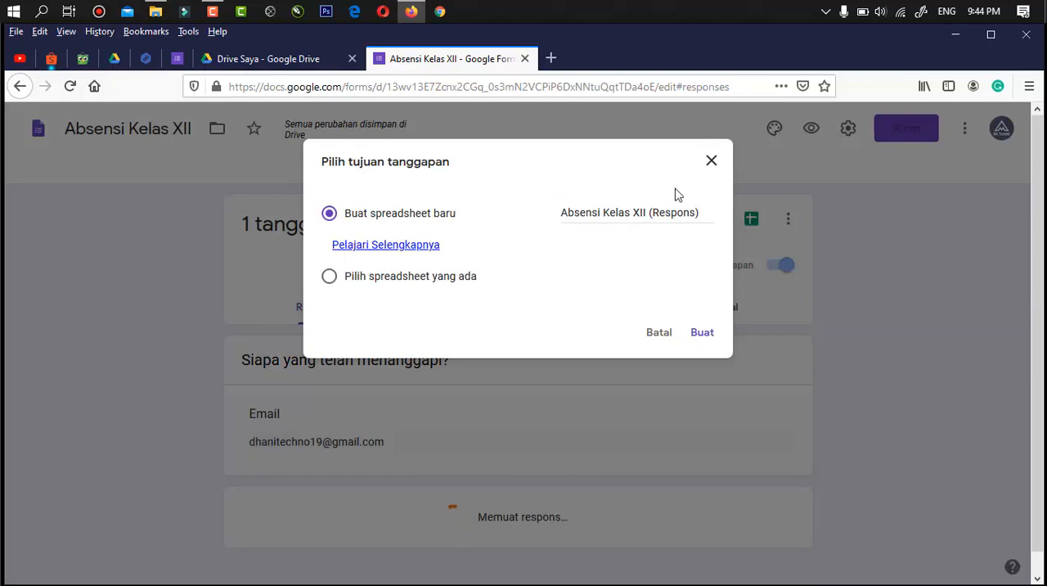
{"action": "left_click", "coordinate": [710, 163]}
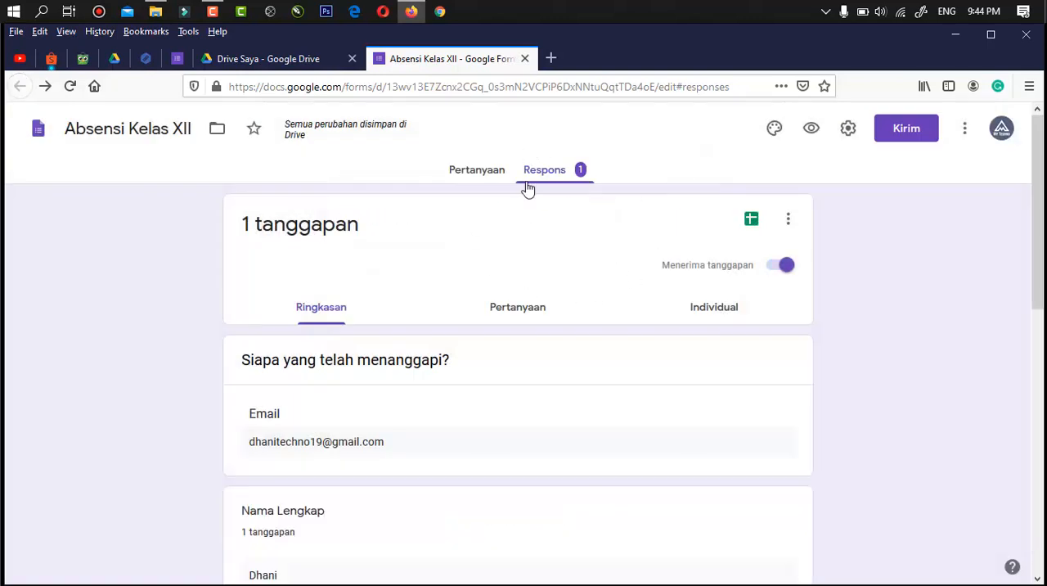
{"action": "left_click", "coordinate": [752, 221]}
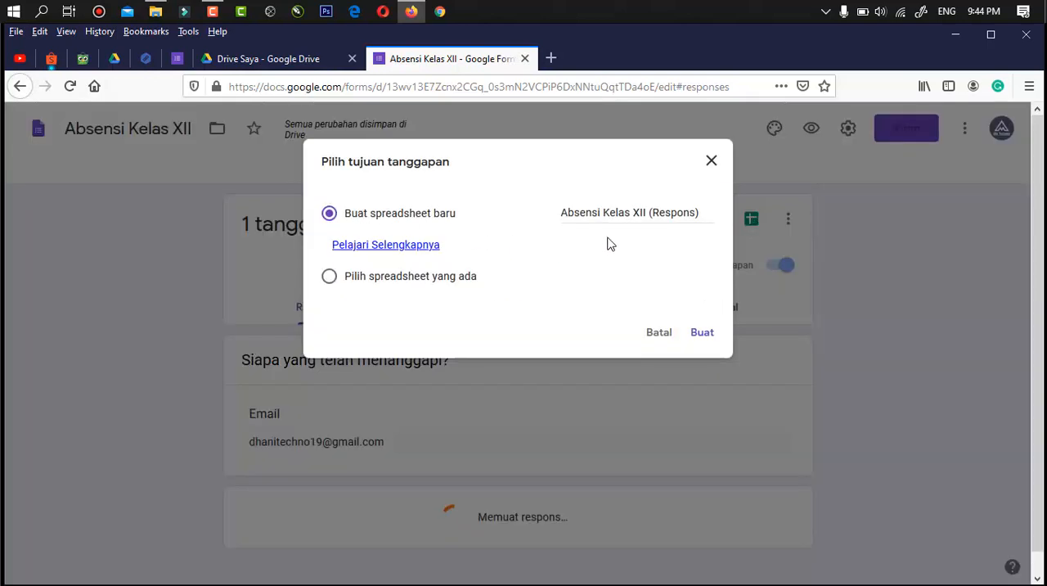
{"action": "left_click", "coordinate": [703, 333]}
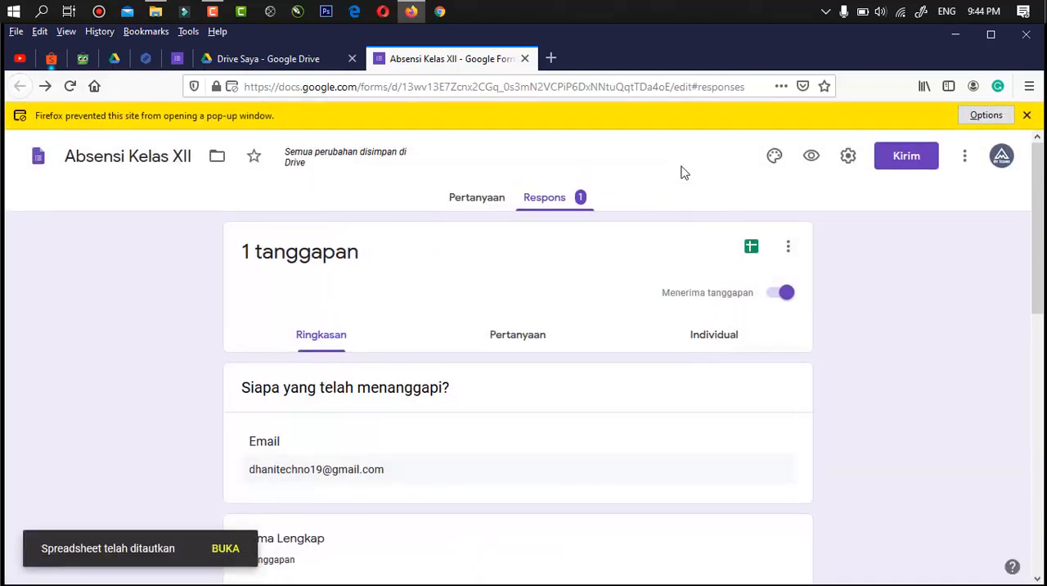
{"action": "left_click", "coordinate": [1026, 116]}
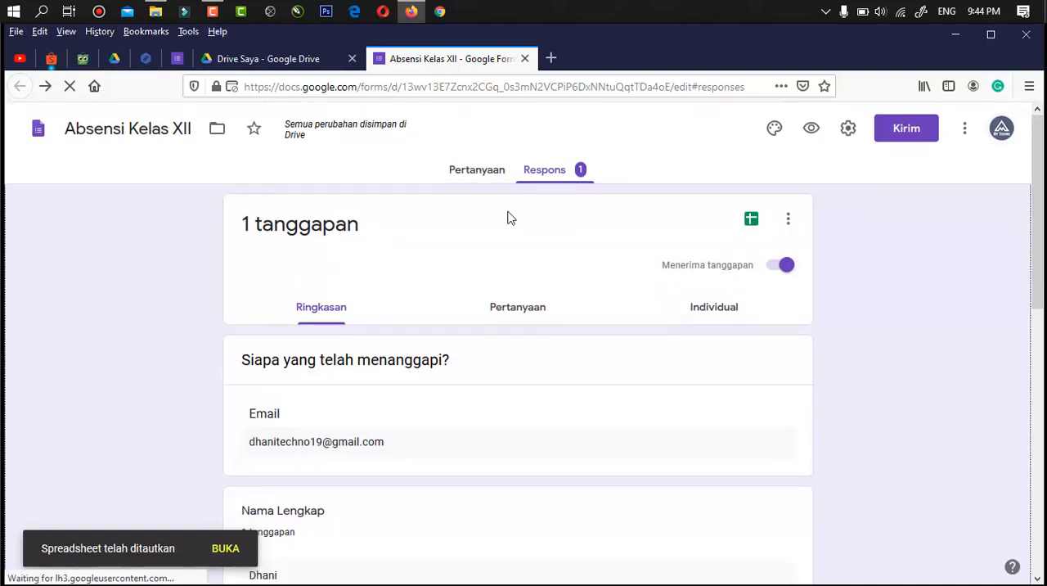
- Switch to Google Drive and open the Absensi Kelas XII (Respons) spreadsheet
{"action": "left_click", "coordinate": [282, 59]}
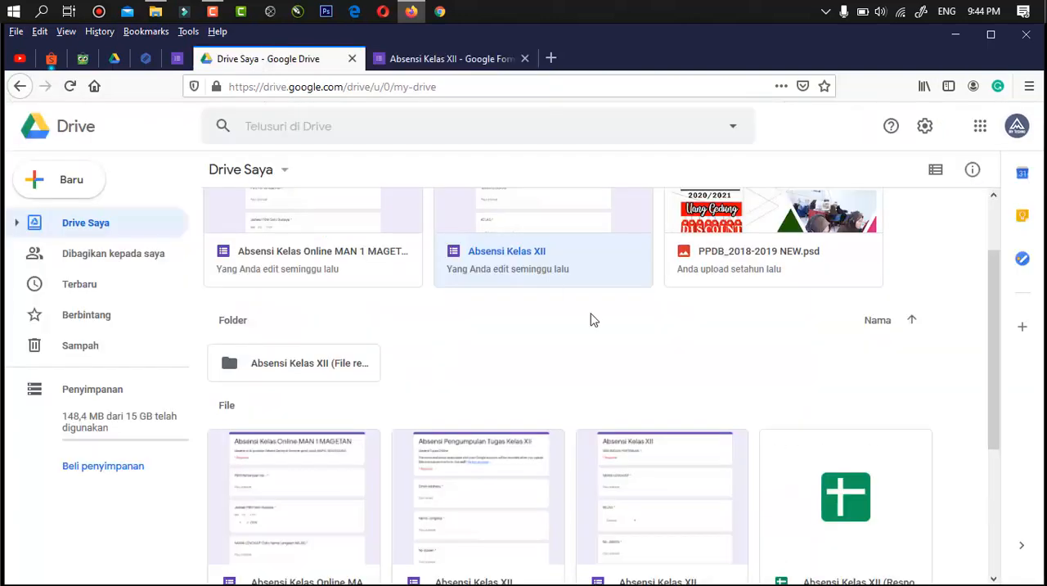
{"action": "scroll", "coordinate": [591, 320], "scroll_direction": "down", "scroll_amount": 4}
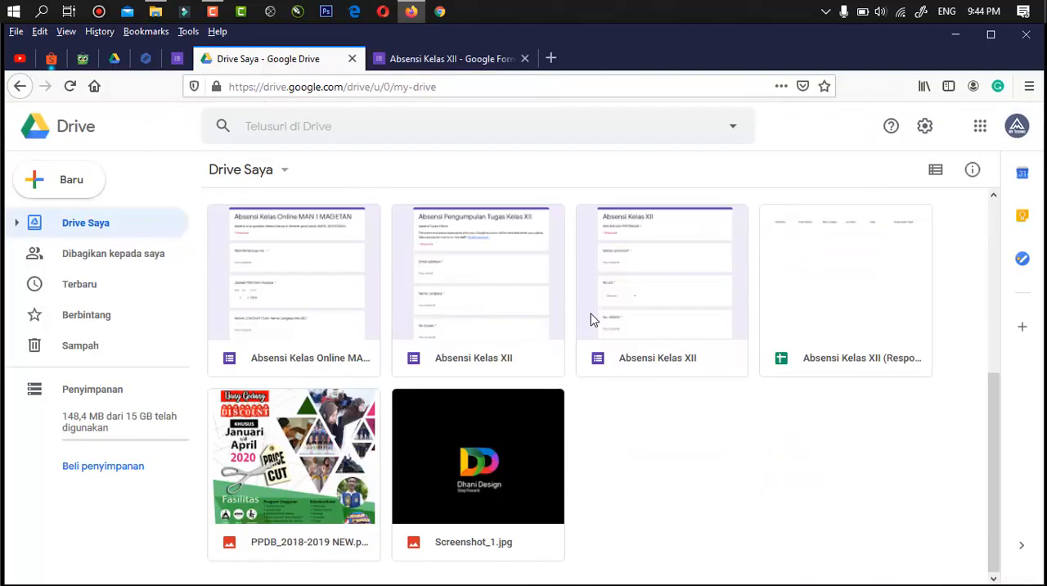
{"action": "double_click", "coordinate": [835, 307]}
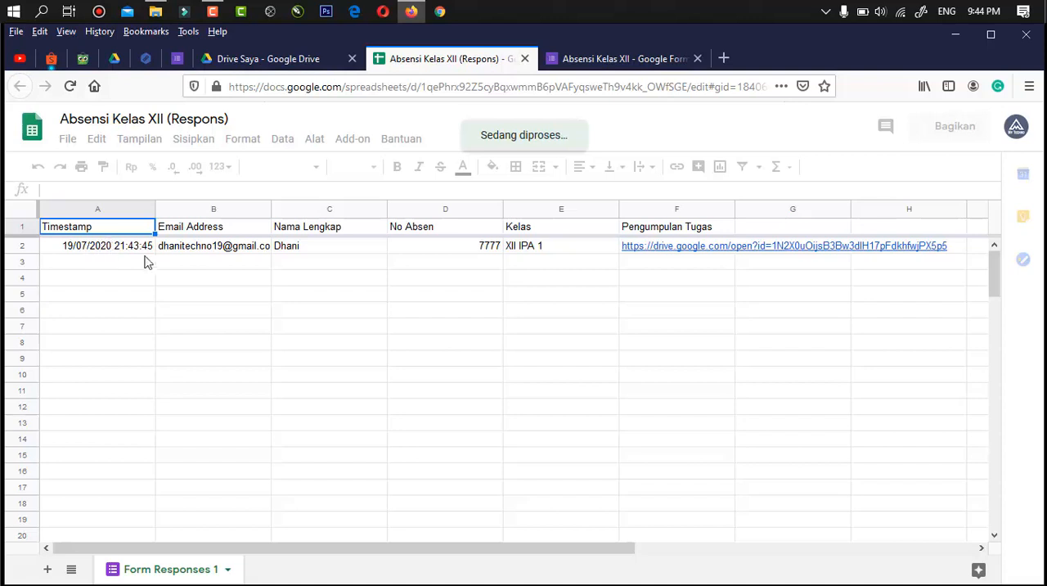
- Examine the recorded response and the column headers from Timestamp to Pengumpulan Tugas in the spreadsheet, dismissing the cell edit history tip
{"action": "left_click", "coordinate": [71, 250]}
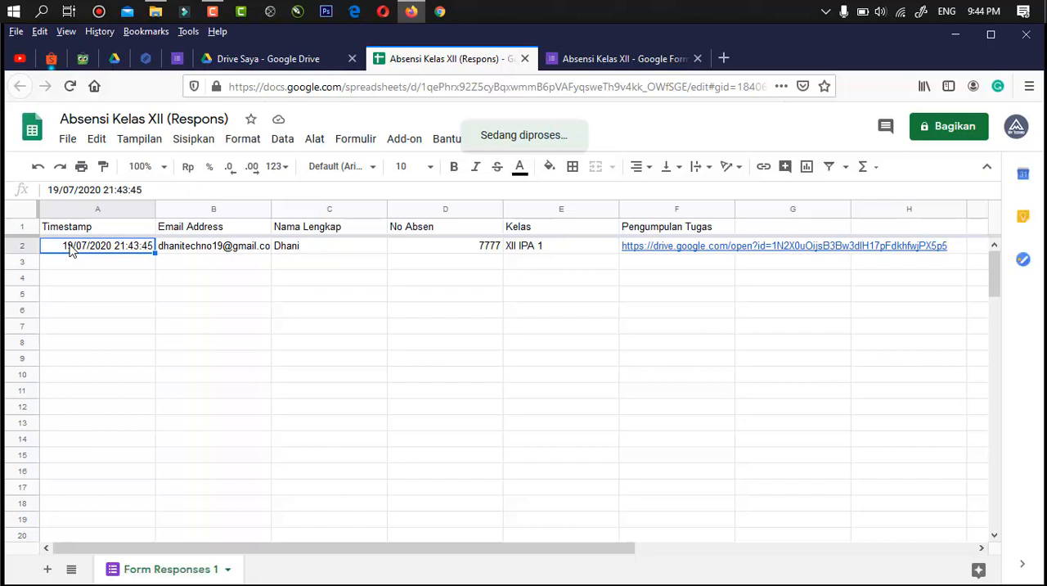
{"action": "left_click", "coordinate": [284, 283]}
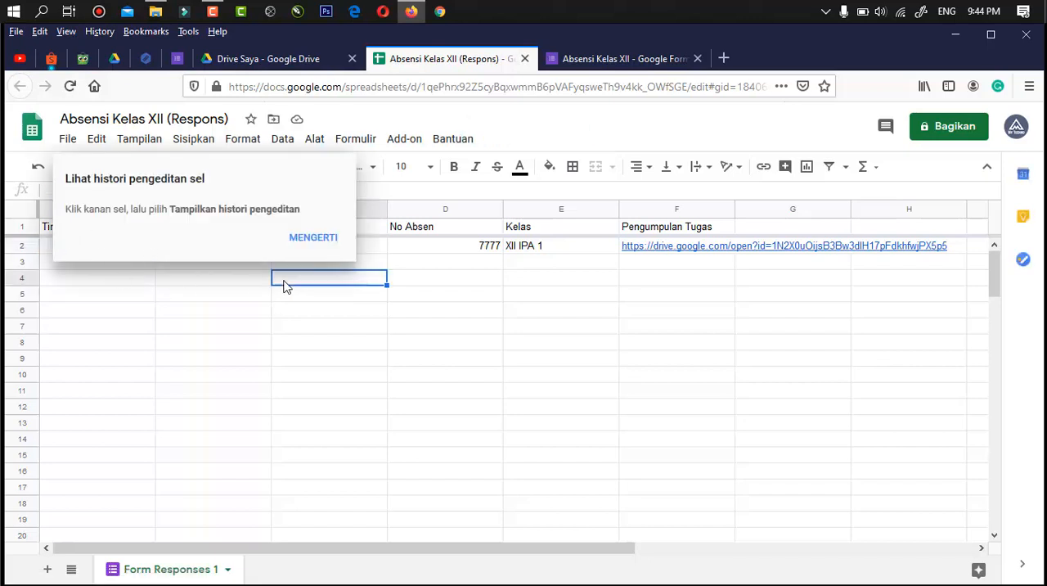
{"action": "left_click", "coordinate": [316, 239]}
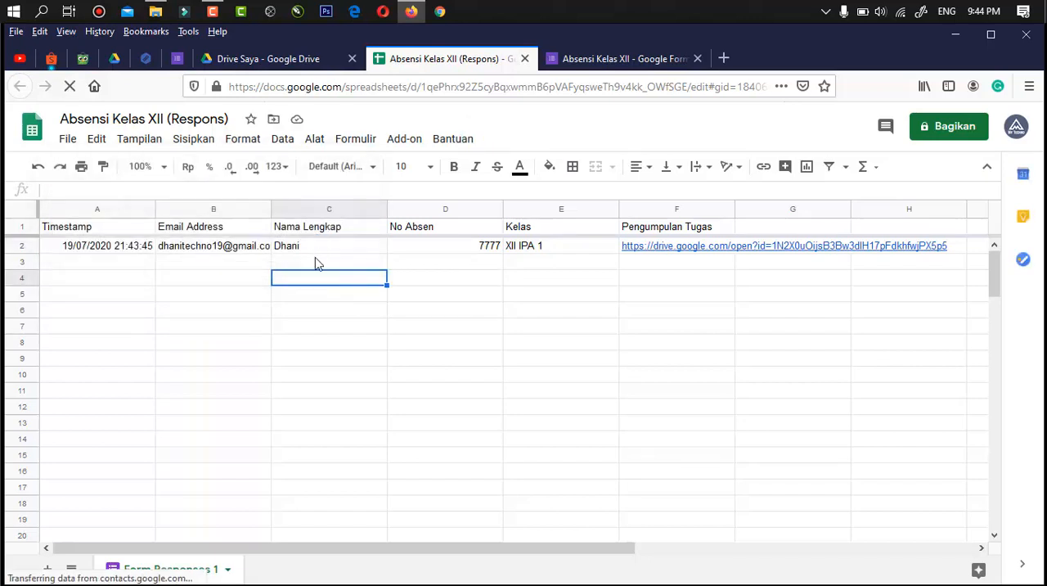
{"action": "left_click", "coordinate": [202, 230]}
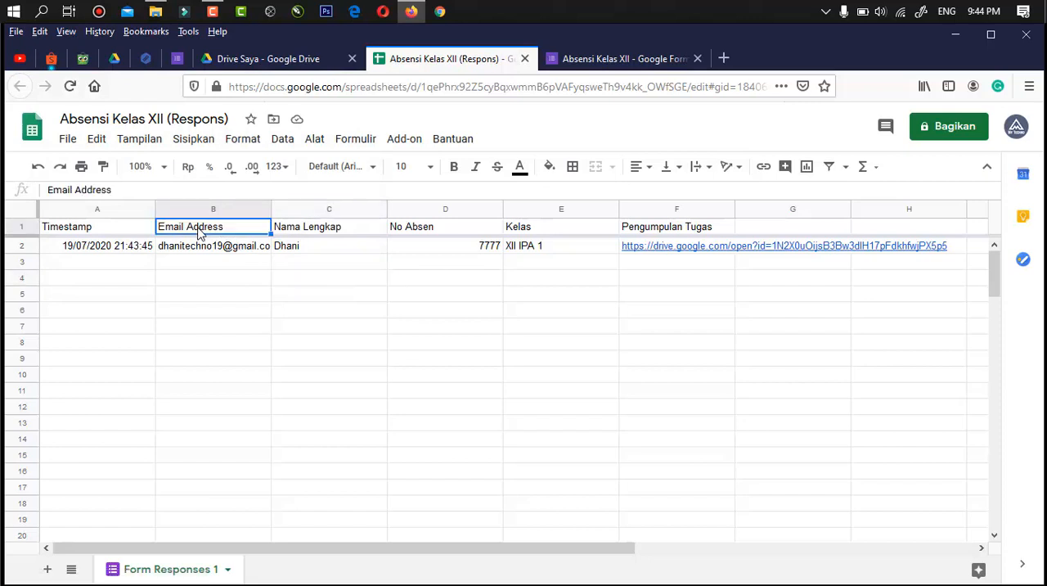
{"action": "left_click", "coordinate": [308, 232]}
{"action": "left_click", "coordinate": [439, 233]}
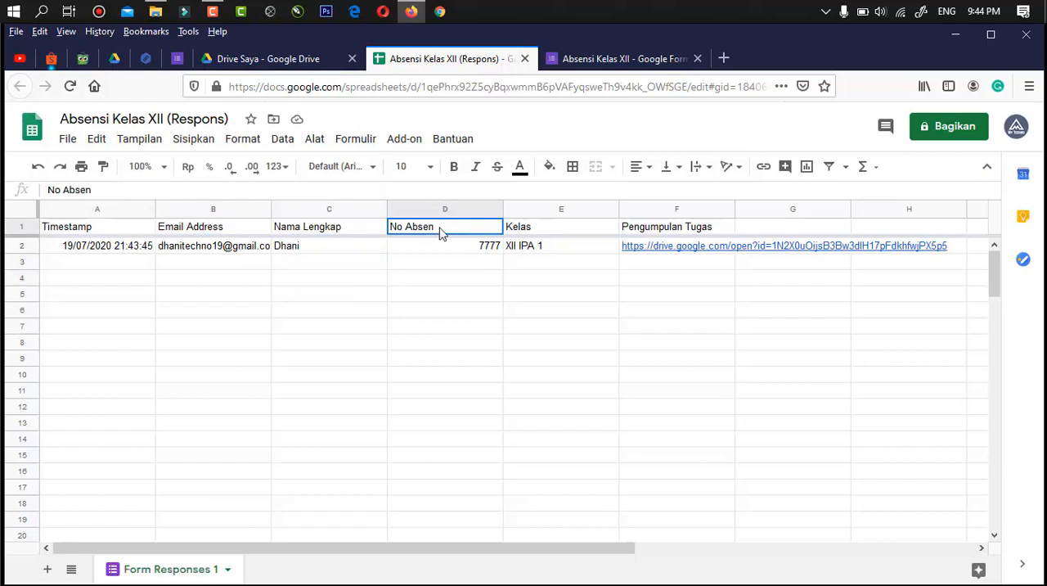
{"action": "left_click", "coordinate": [546, 231]}
{"action": "left_click", "coordinate": [677, 233]}
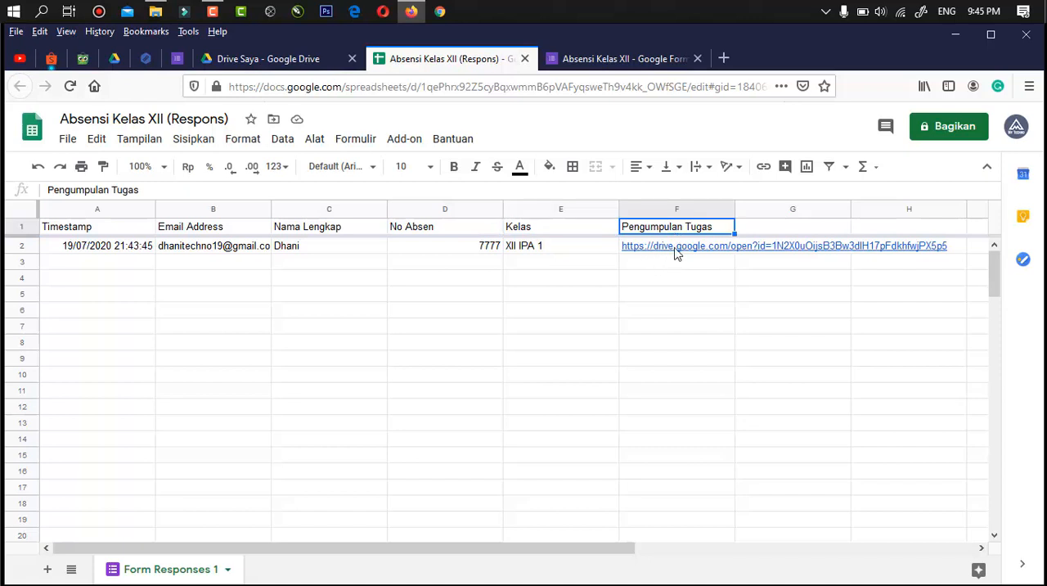
- Preview the uploaded file linked in the Pengumpulan Tugas column, and close the response spreadsheet
{"action": "left_click", "coordinate": [677, 251]}
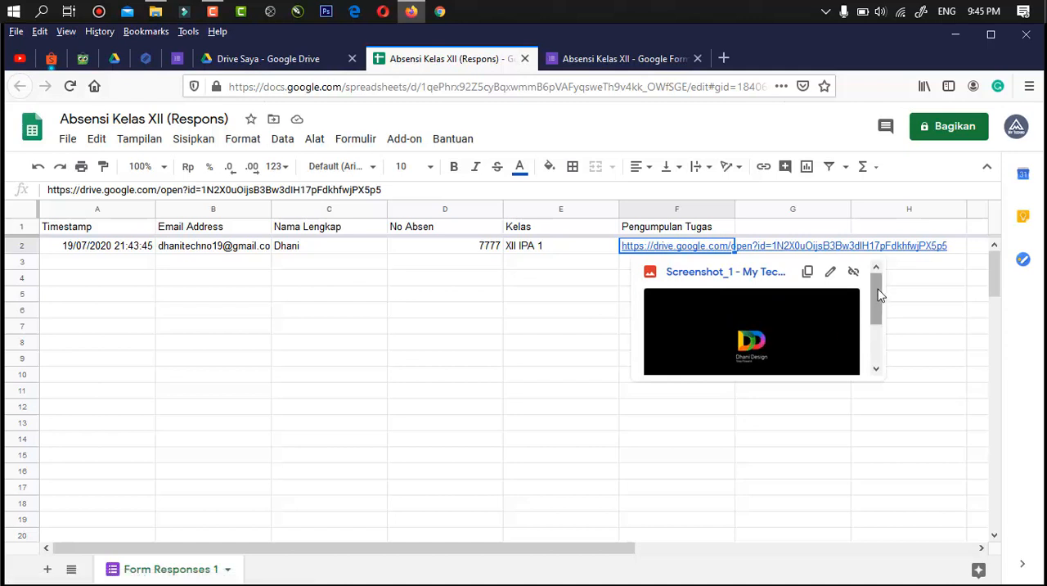
{"action": "scroll", "coordinate": [878, 311], "scroll_direction": "down", "scroll_amount": 2}
{"action": "scroll", "coordinate": [876, 313], "scroll_direction": "up", "scroll_amount": 2}
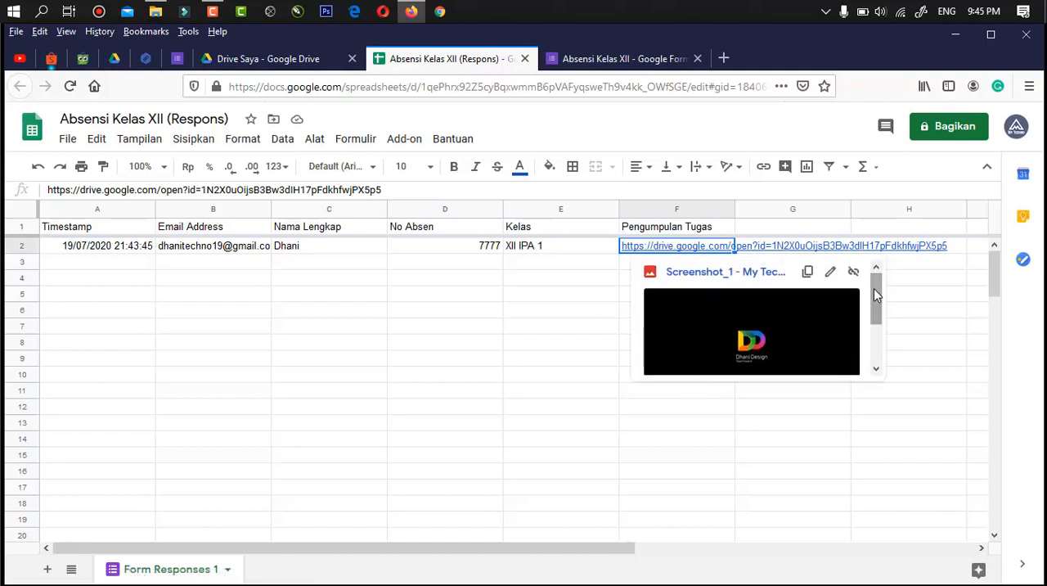
{"action": "left_click", "coordinate": [914, 313]}
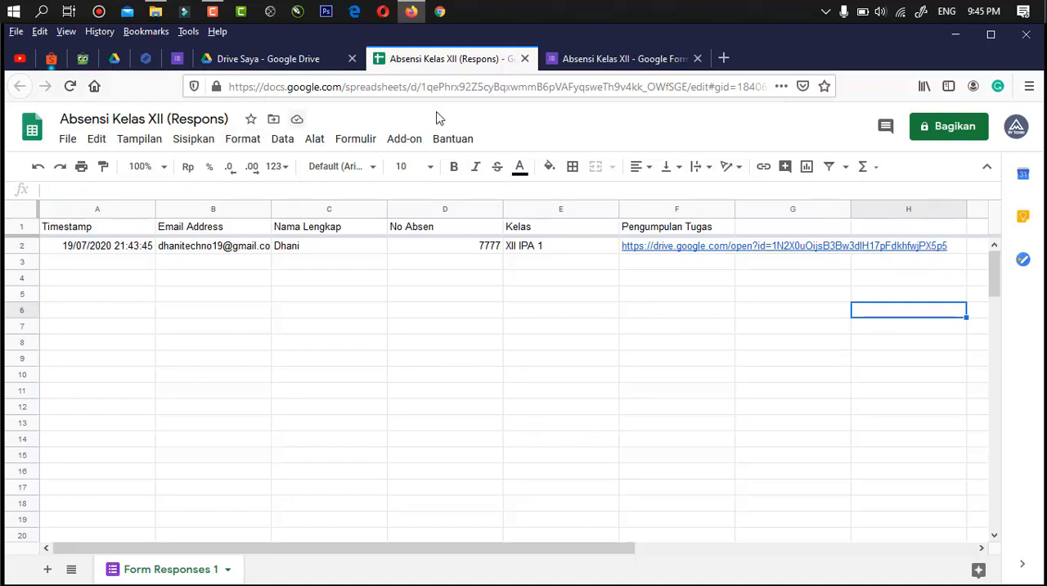
{"action": "left_click", "coordinate": [526, 59]}
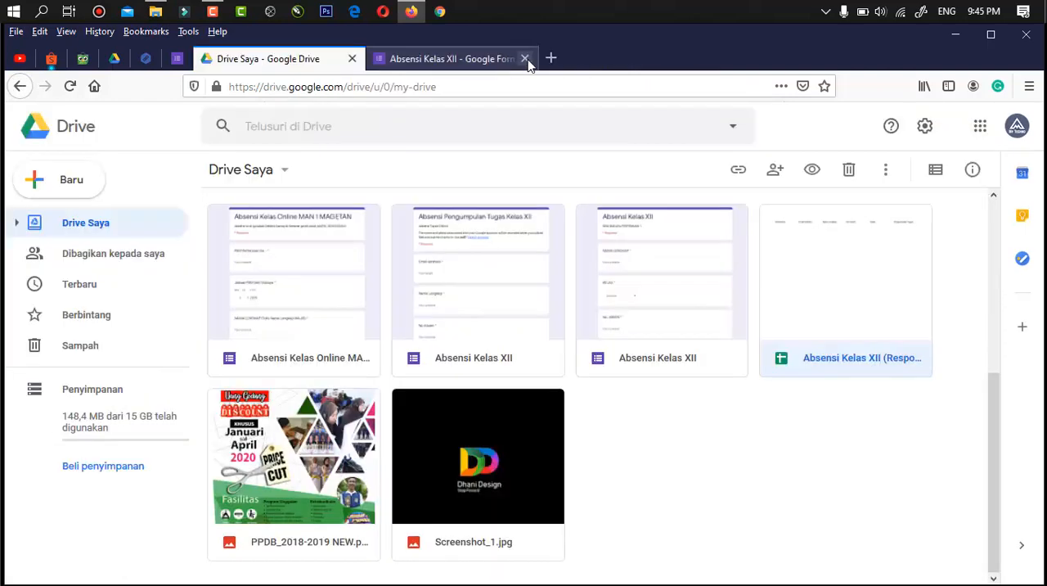
- Switch to the Absensi Kelas XII form, look through its response summary, and return to the form's questions
{"action": "left_click", "coordinate": [472, 60]}
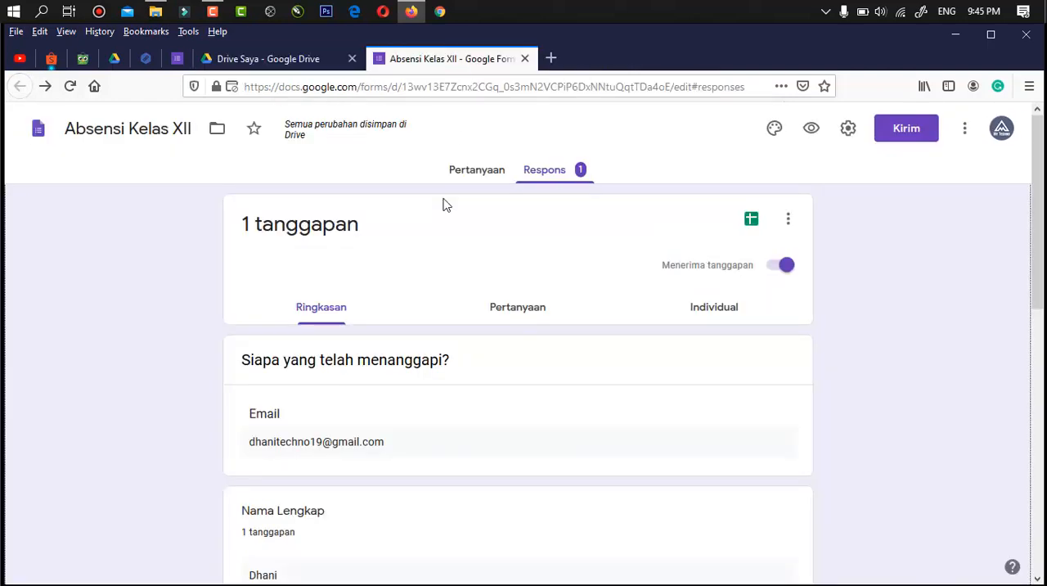
{"action": "scroll", "coordinate": [443, 205], "scroll_direction": "down", "scroll_amount": 6}
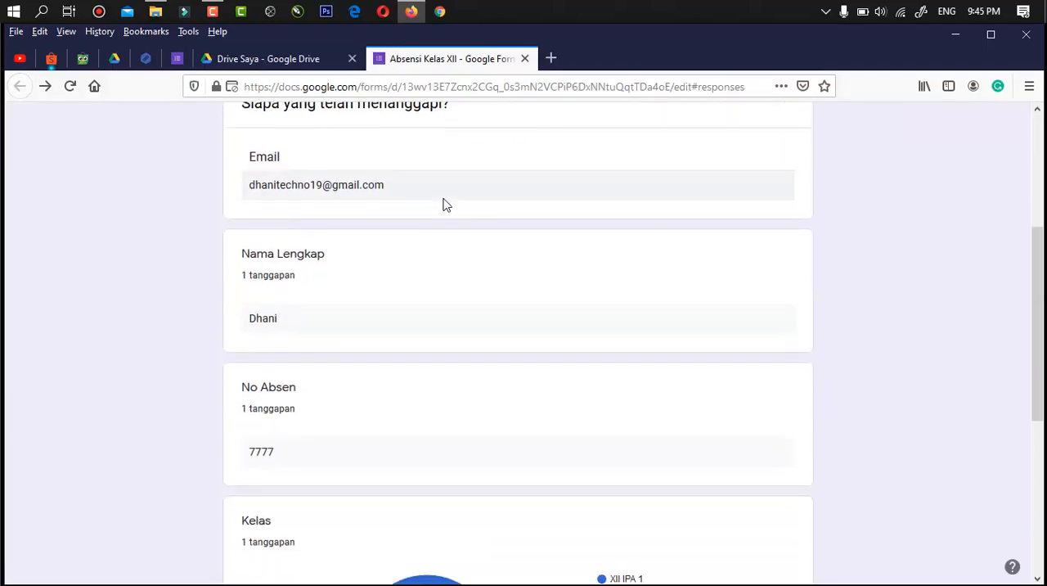
{"action": "scroll", "coordinate": [445, 205], "scroll_direction": "down", "scroll_amount": 2}
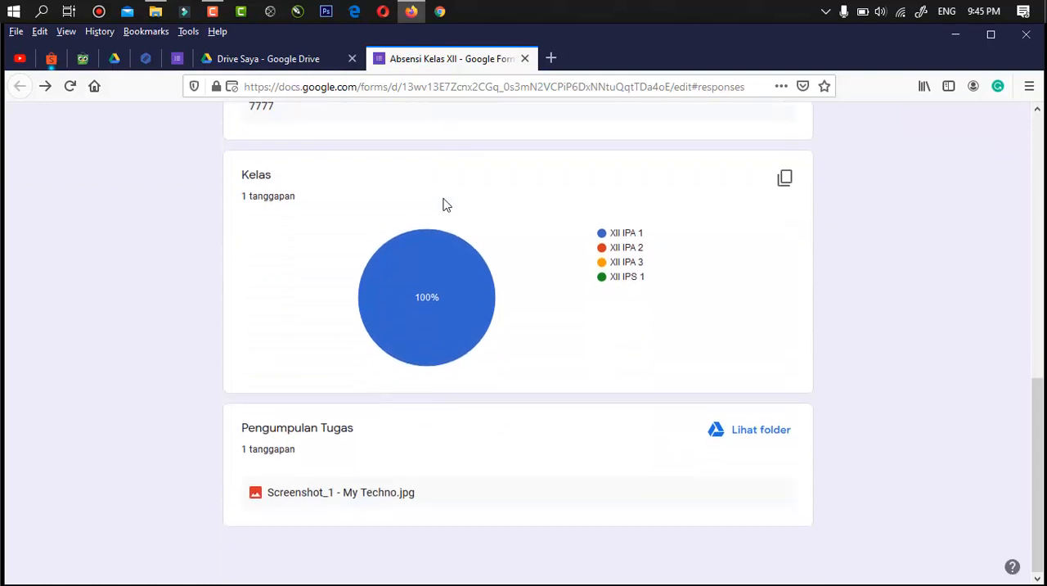
{"action": "scroll", "coordinate": [443, 205], "scroll_direction": "up", "scroll_amount": 10}
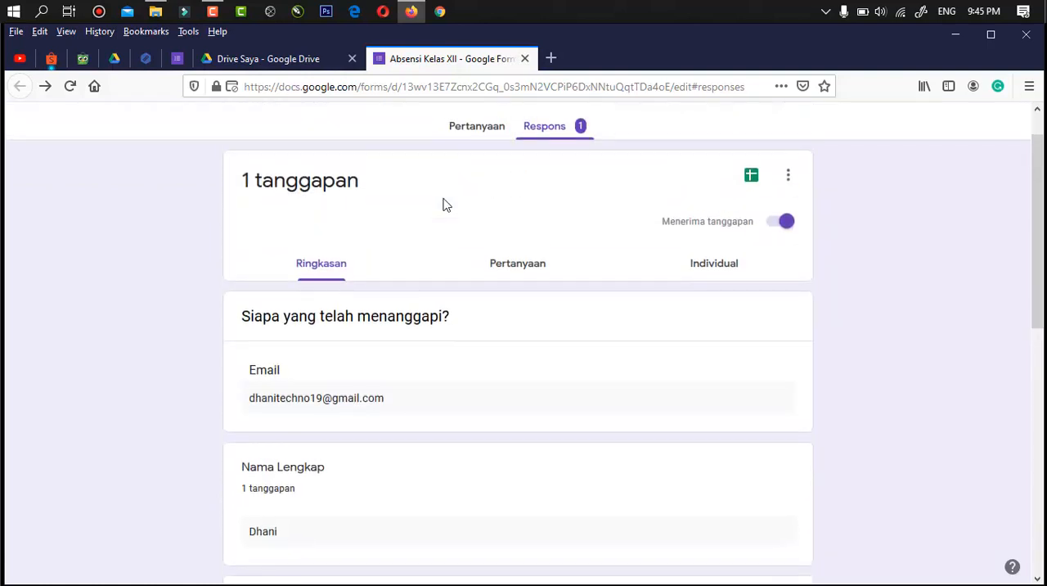
{"action": "left_click", "coordinate": [475, 129]}
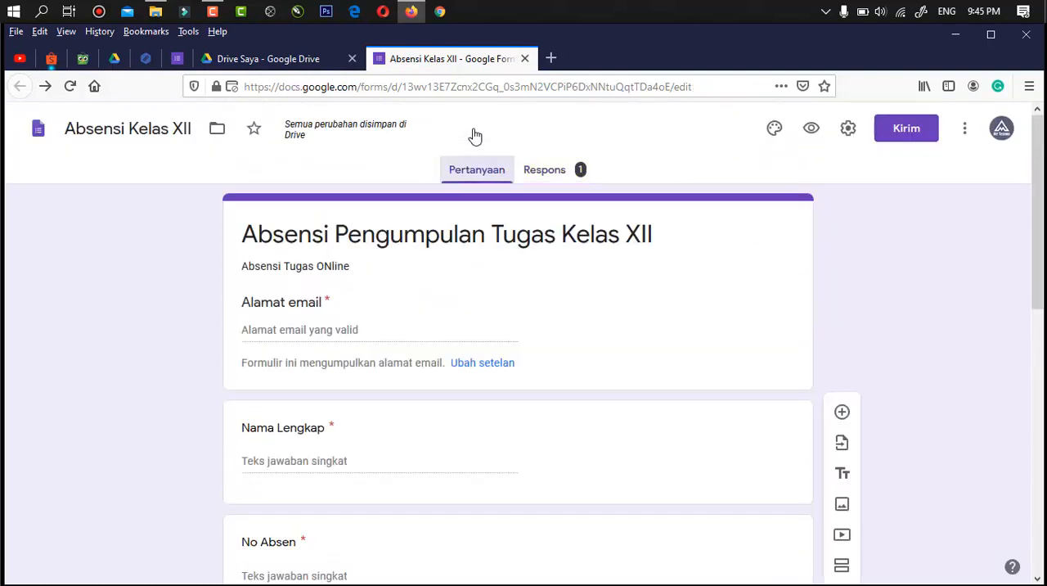